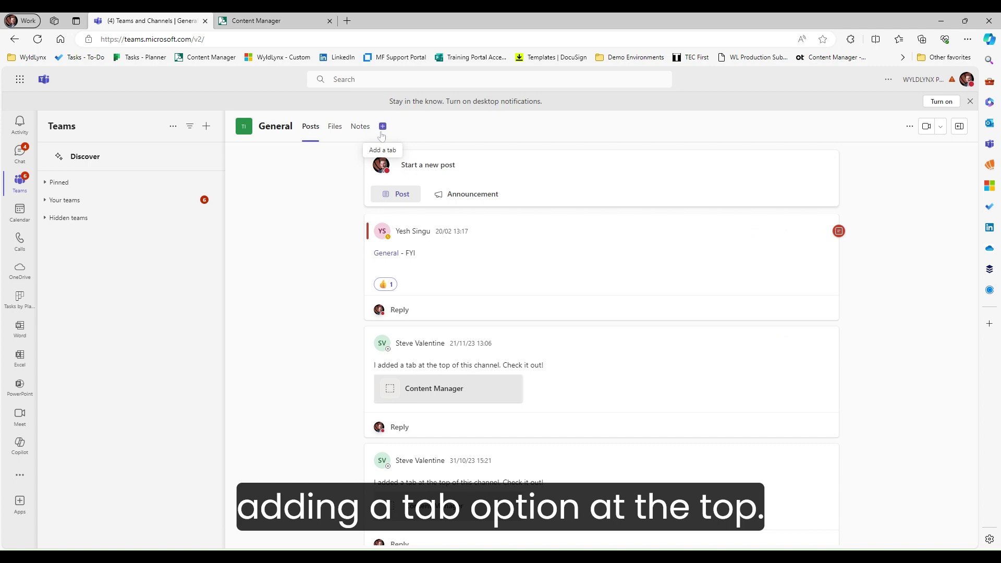
Step: Add the Content Manager 23.4.58 app as a tab in the General channel, with posting to the channel about it turned off
{"action": "left_click", "coordinate": [383, 126]}
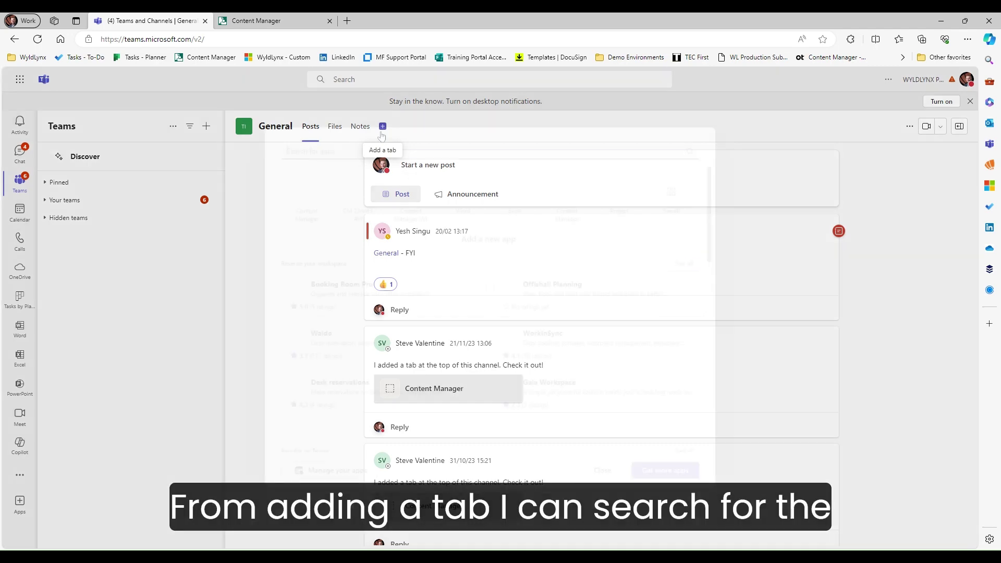
{"action": "type", "text": "content manager 23.4.58"}
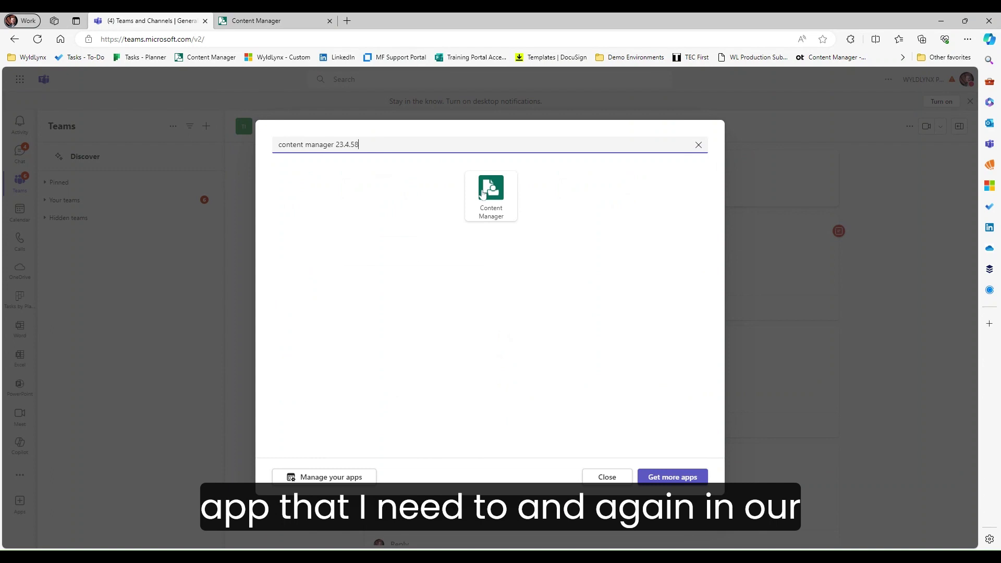
{"action": "left_click", "coordinate": [491, 195]}
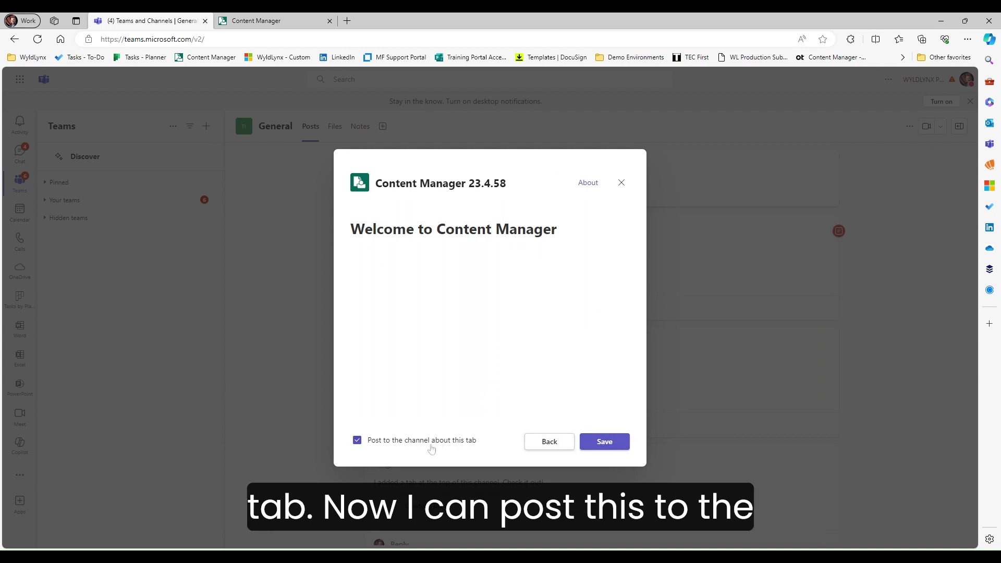
{"action": "left_click", "coordinate": [394, 441]}
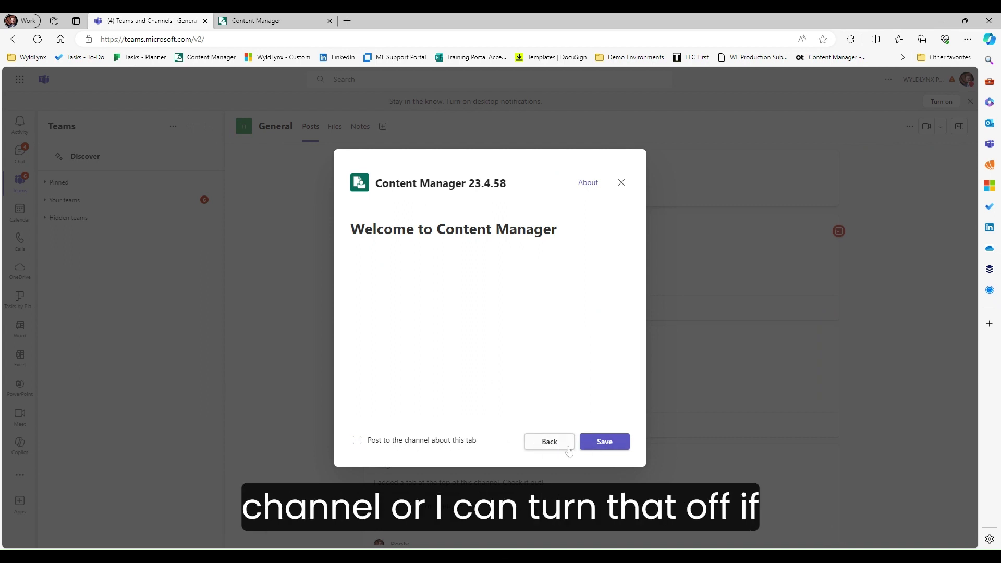
{"action": "left_click", "coordinate": [603, 443]}
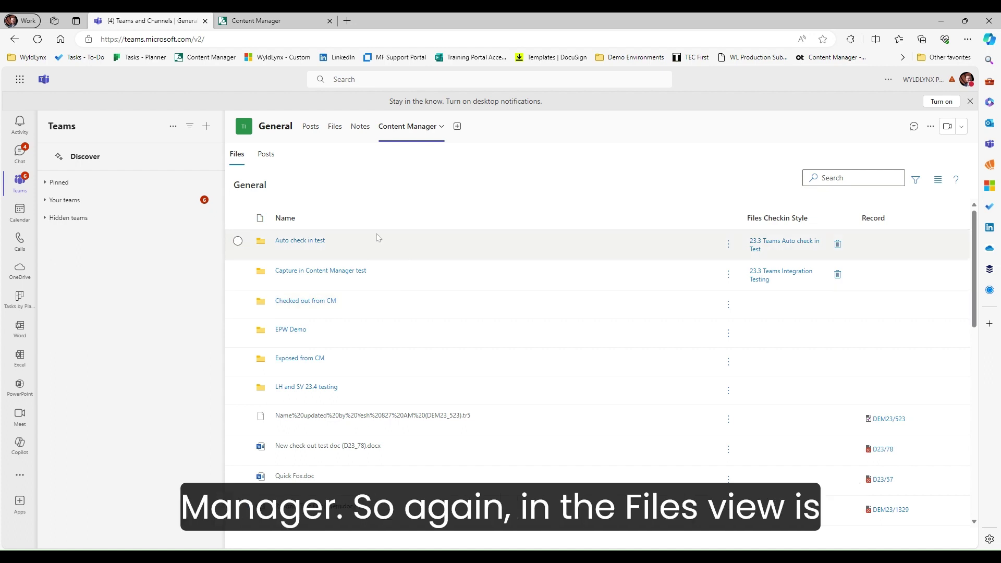
Step: Review the documents and file types stored in the General channel's standard Files library
{"action": "left_click", "coordinate": [336, 131]}
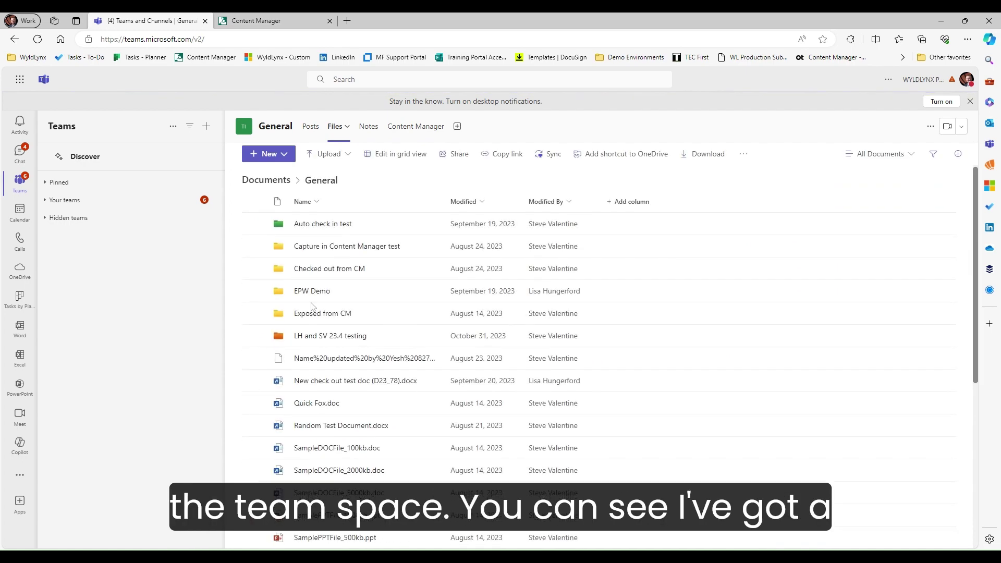
{"action": "scroll", "coordinate": [313, 308], "scroll_direction": "down", "scroll_amount": 3}
{"action": "scroll", "coordinate": [313, 308], "scroll_direction": "down", "scroll_amount": 3}
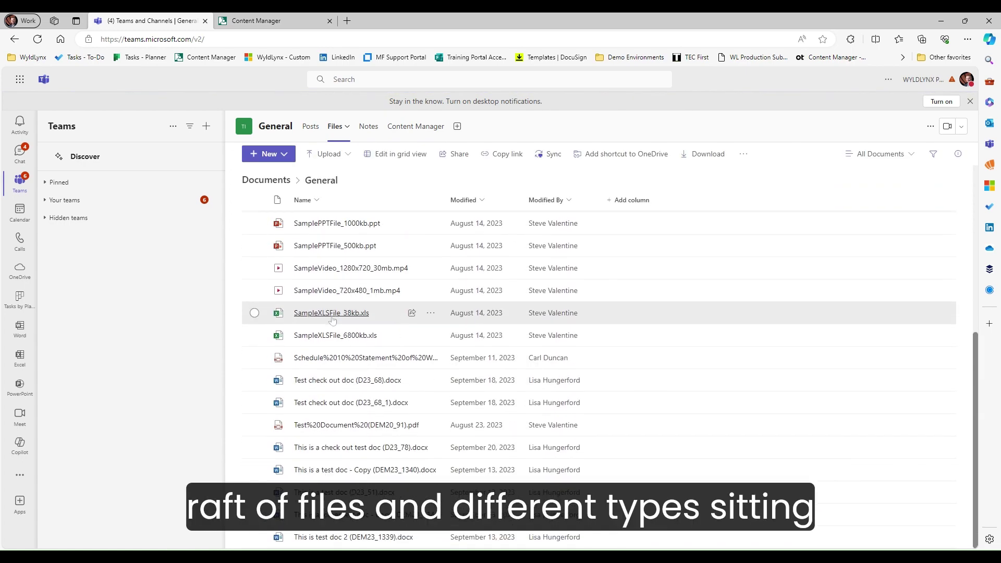
{"action": "scroll", "coordinate": [329, 315], "scroll_direction": "up", "scroll_amount": 5}
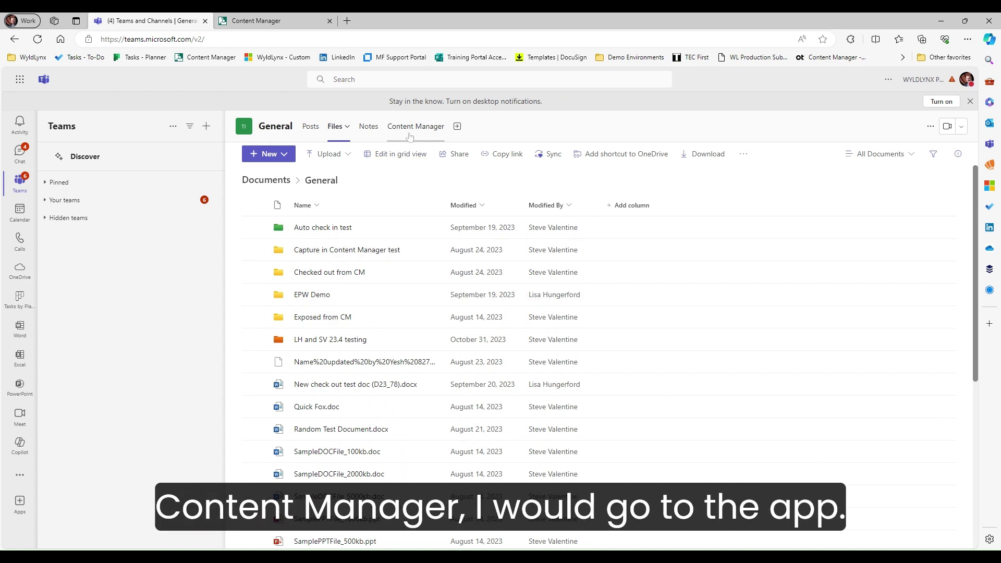
Step: Start checking in SampleXLSFile_38kb.xls from the channel's Content Manager file list
{"action": "left_click", "coordinate": [410, 130]}
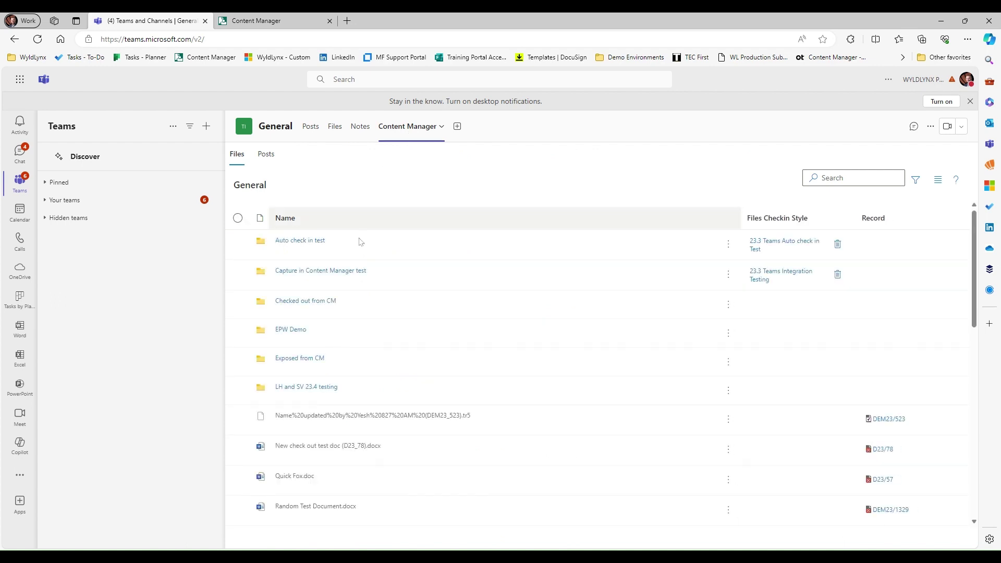
{"action": "scroll", "coordinate": [360, 246], "scroll_direction": "down", "scroll_amount": 10}
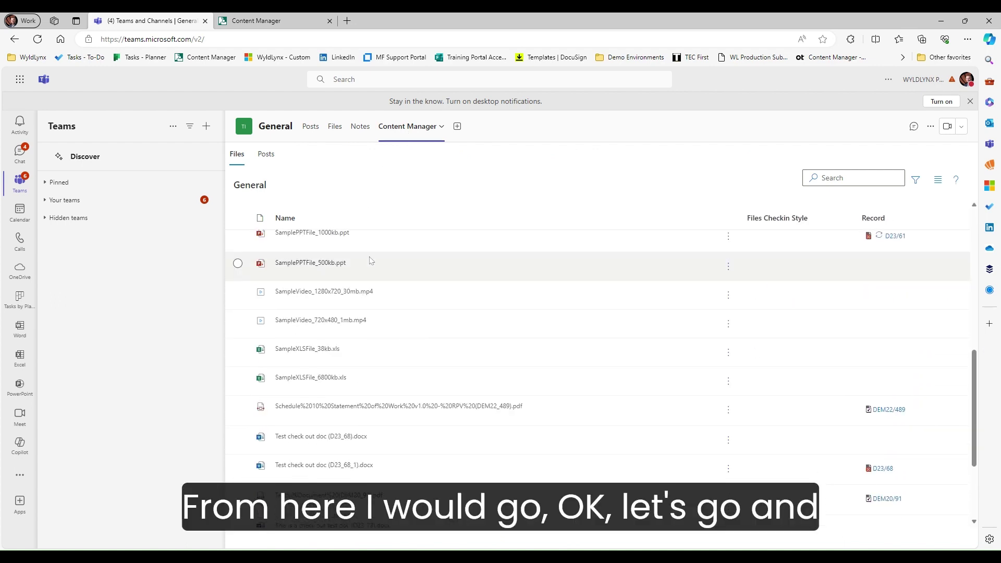
{"action": "left_click", "coordinate": [730, 354]}
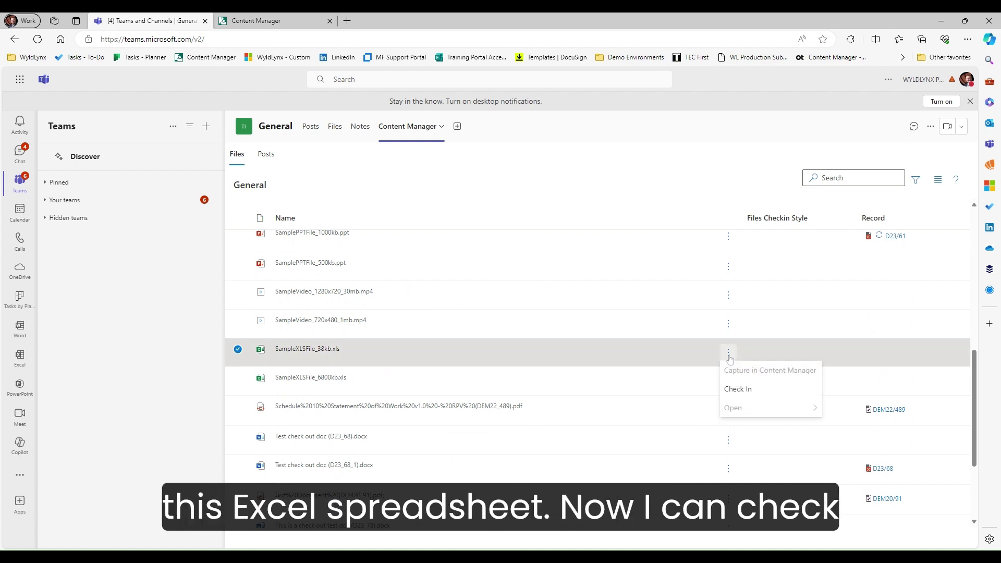
{"action": "left_click", "coordinate": [740, 393]}
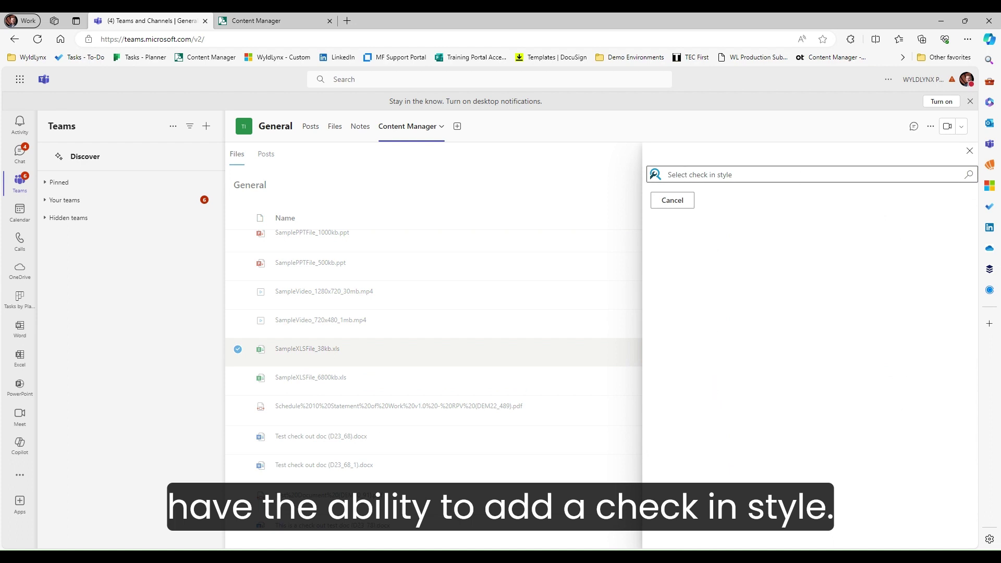
Step: Apply the Automatic Management check-in style to the spreadsheet and save the record with its default properties
{"action": "left_click", "coordinate": [684, 175]}
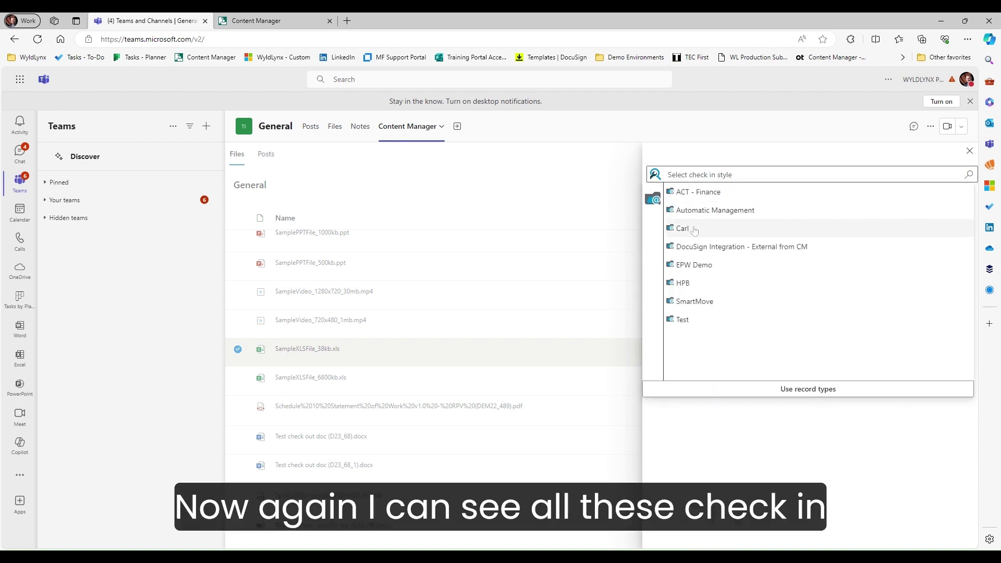
{"action": "left_click", "coordinate": [812, 396]}
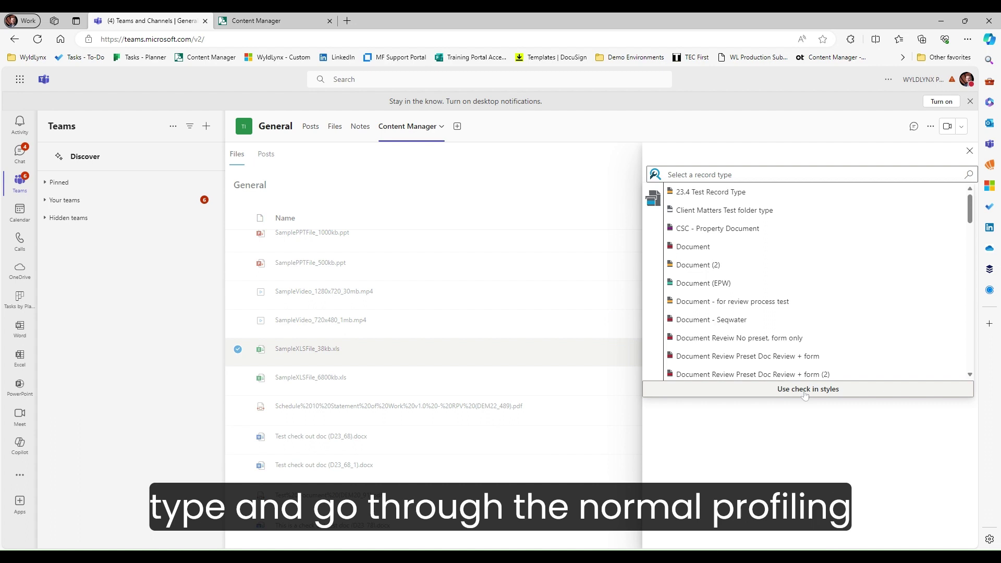
{"action": "left_click", "coordinate": [809, 389]}
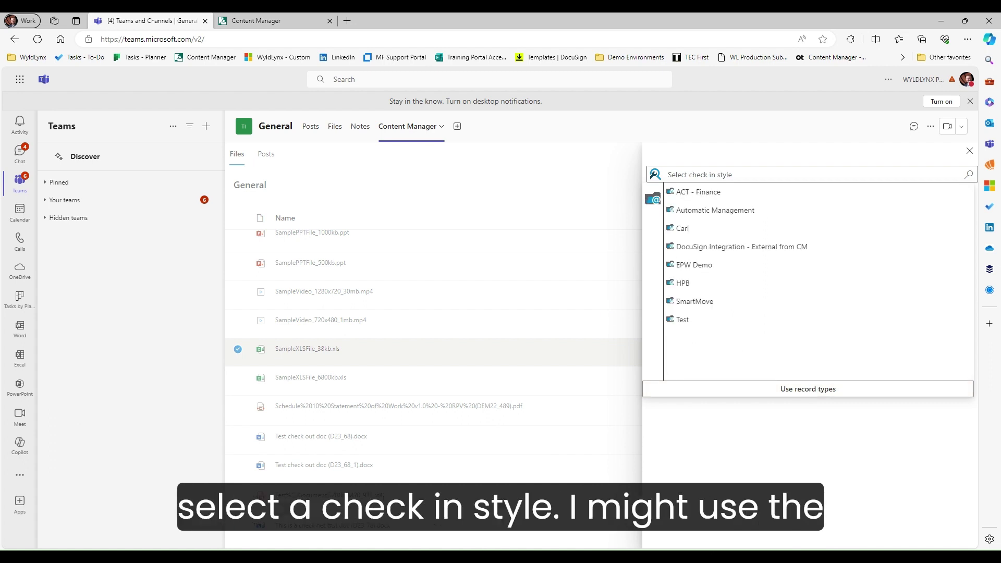
{"action": "left_click", "coordinate": [694, 218]}
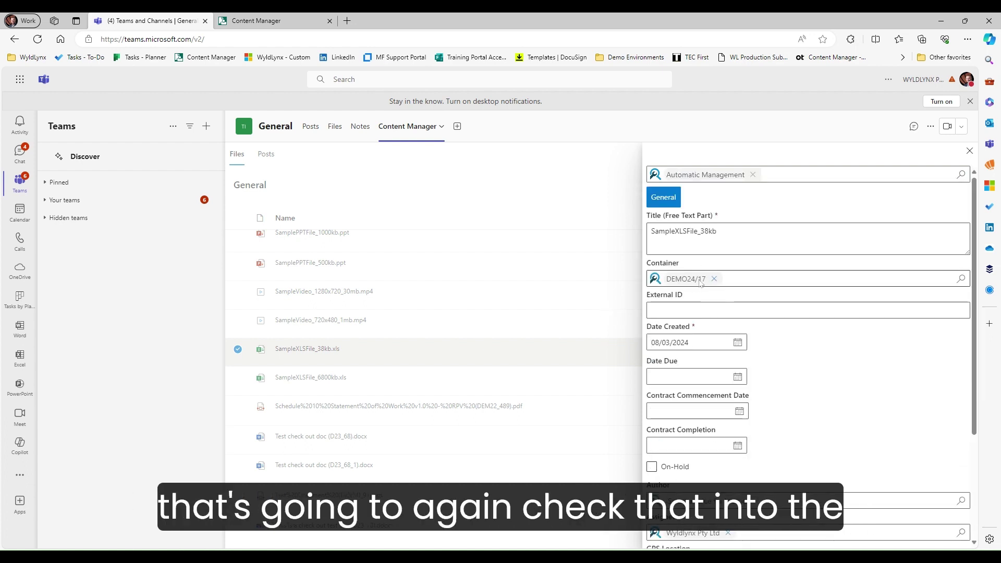
{"action": "scroll", "coordinate": [681, 285], "scroll_direction": "down", "scroll_amount": 1}
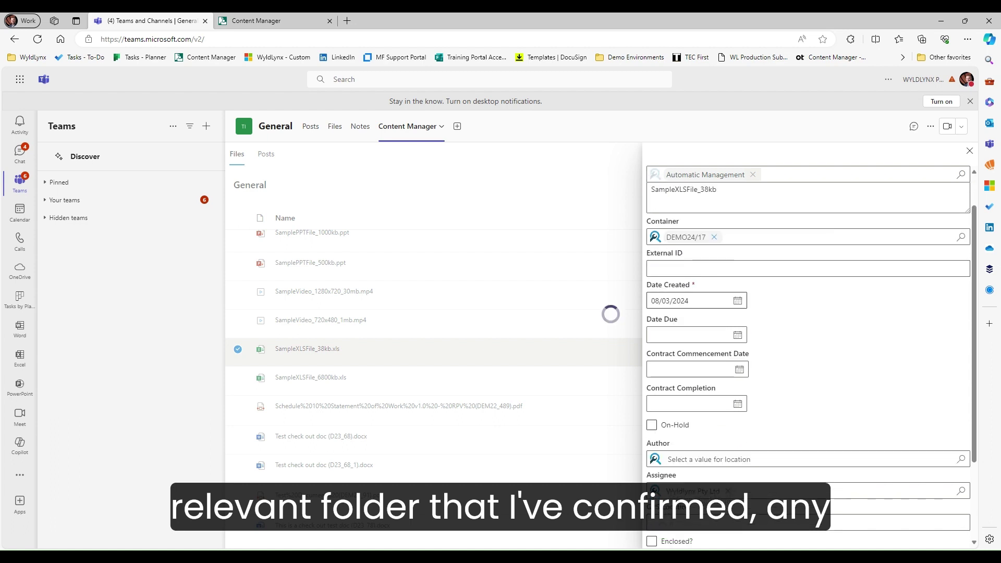
{"action": "scroll", "coordinate": [680, 284], "scroll_direction": "down", "scroll_amount": 1}
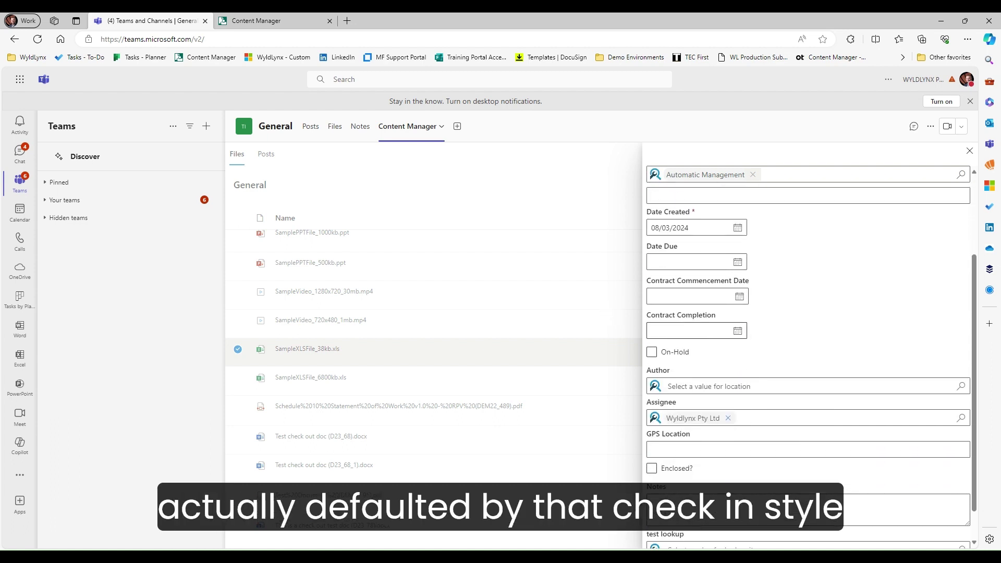
{"action": "scroll", "coordinate": [680, 284], "scroll_direction": "down", "scroll_amount": 1}
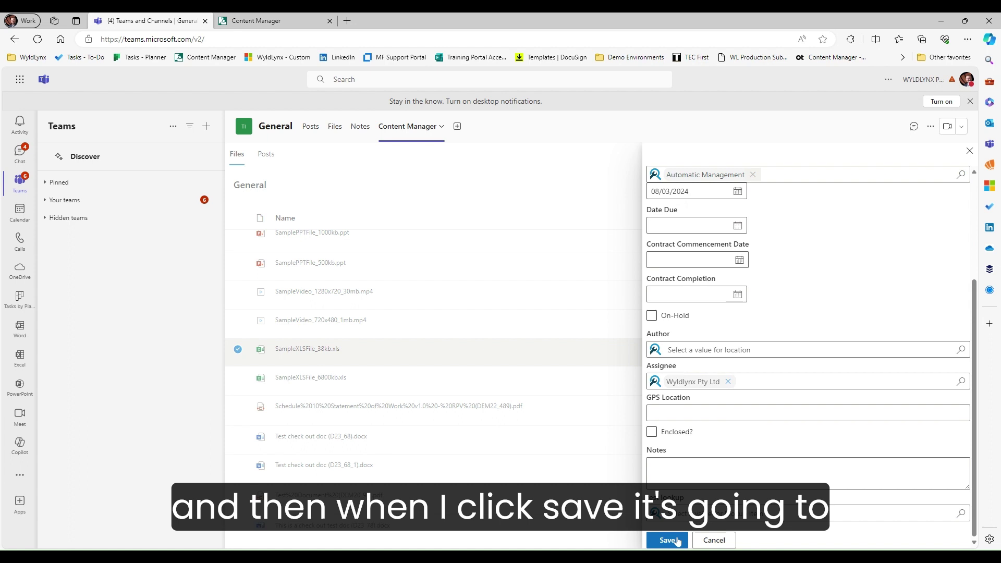
{"action": "left_click", "coordinate": [678, 541]}
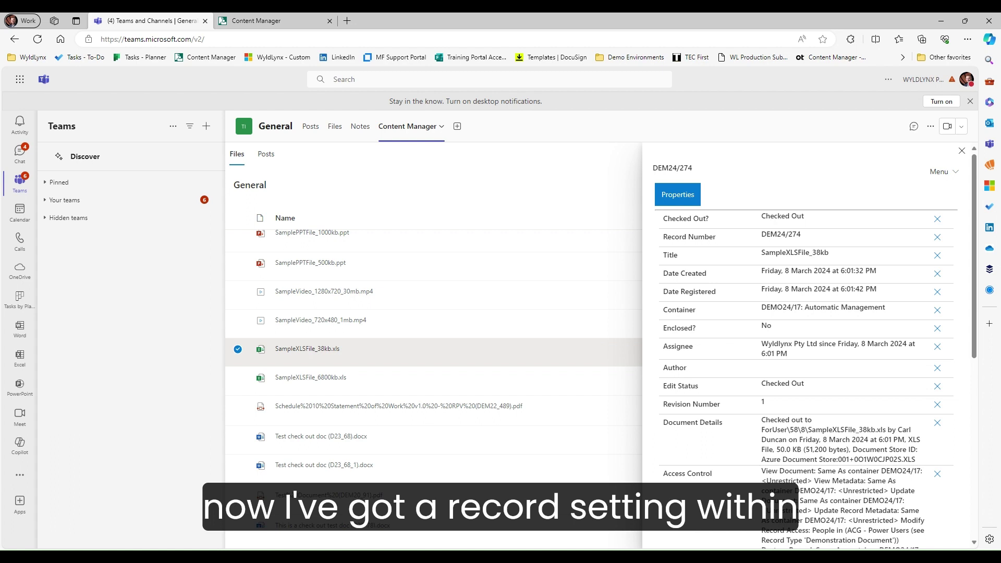
Step: Look through the actions available for the spreadsheet's new record and open the record in the Web Client
{"action": "left_click", "coordinate": [942, 171]}
{"action": "mouse_move", "coordinate": [917, 217]}
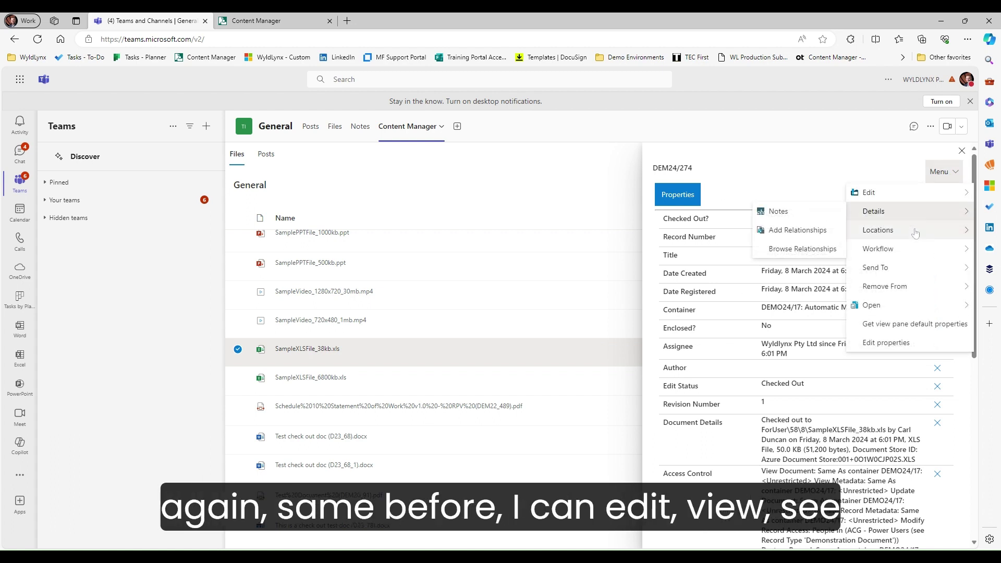
{"action": "mouse_move", "coordinate": [908, 254]}
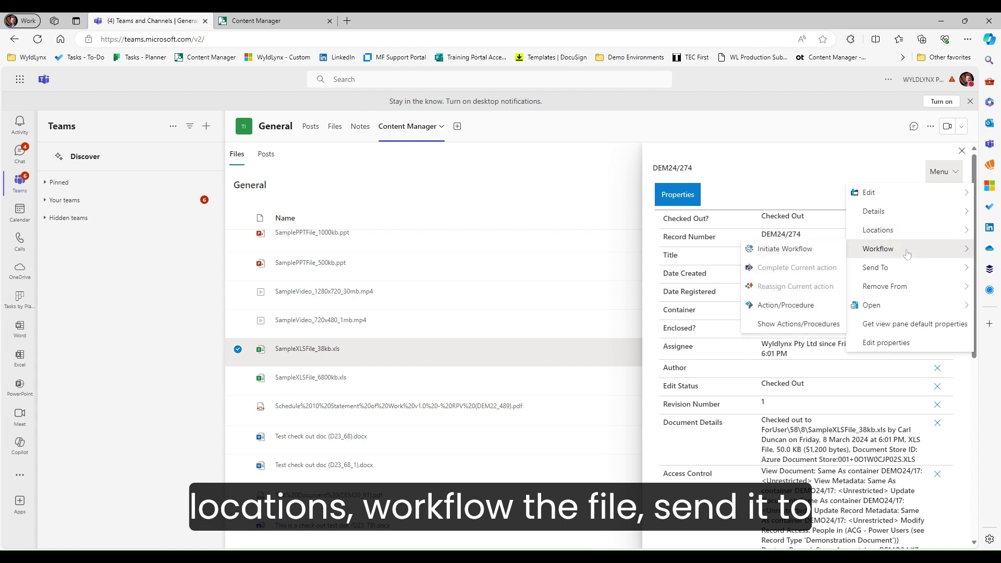
{"action": "mouse_move", "coordinate": [897, 272]}
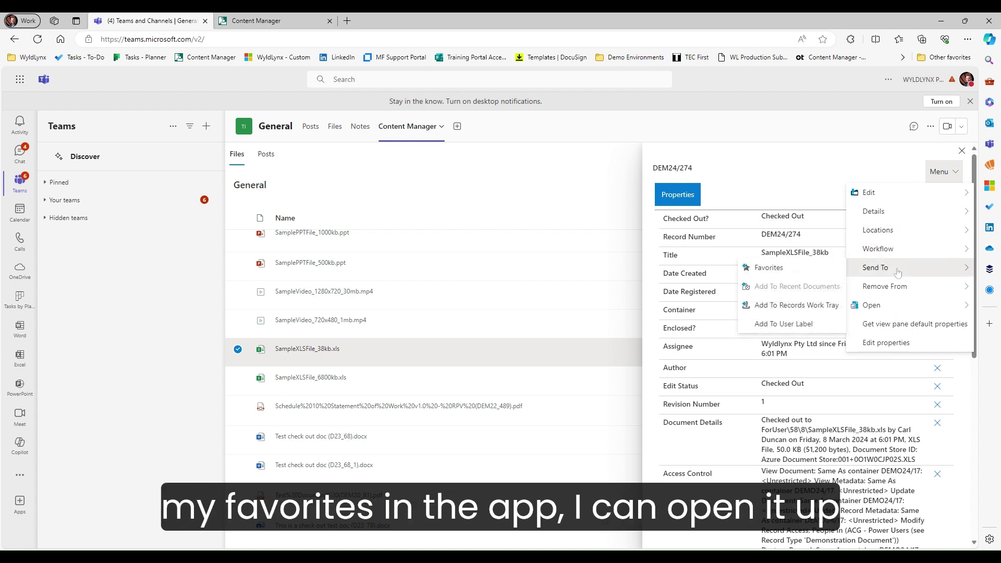
{"action": "mouse_move", "coordinate": [887, 306]}
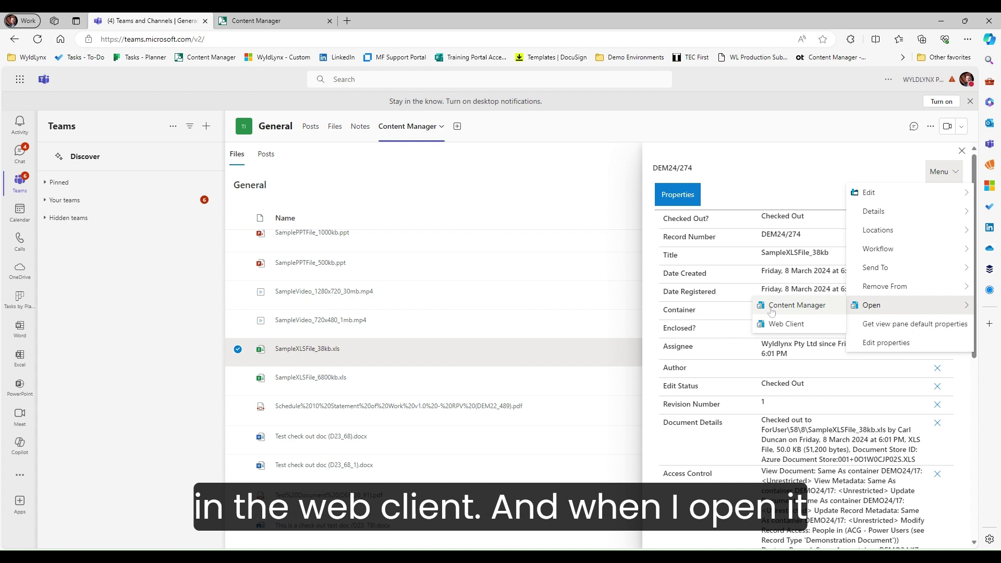
{"action": "left_click", "coordinate": [773, 324]}
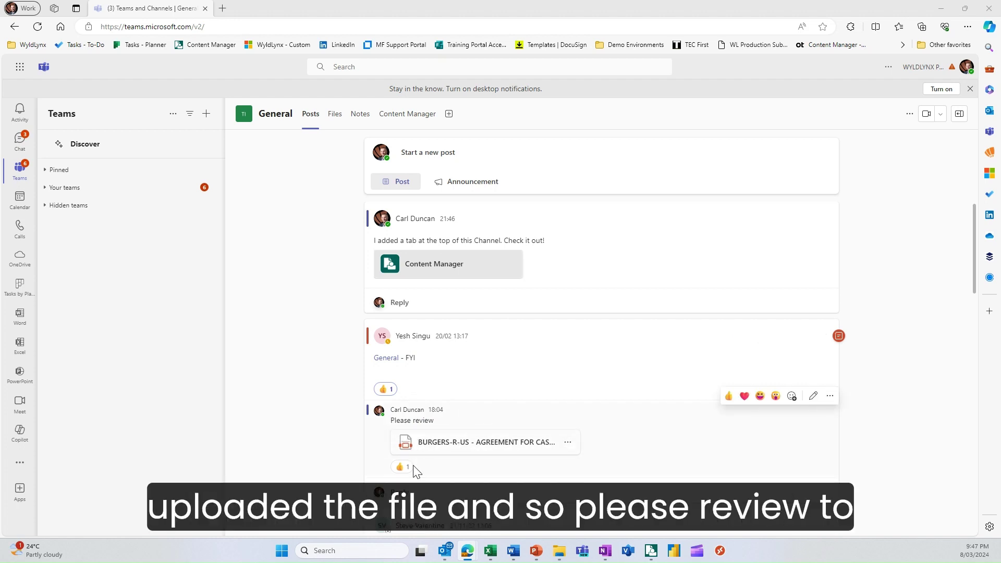
Step: Send a short thank-you reply in the General - FYI conversation, below the "Please review" message with the BURGERS-R-US agreement
{"action": "mouse_move", "coordinate": [415, 467]}
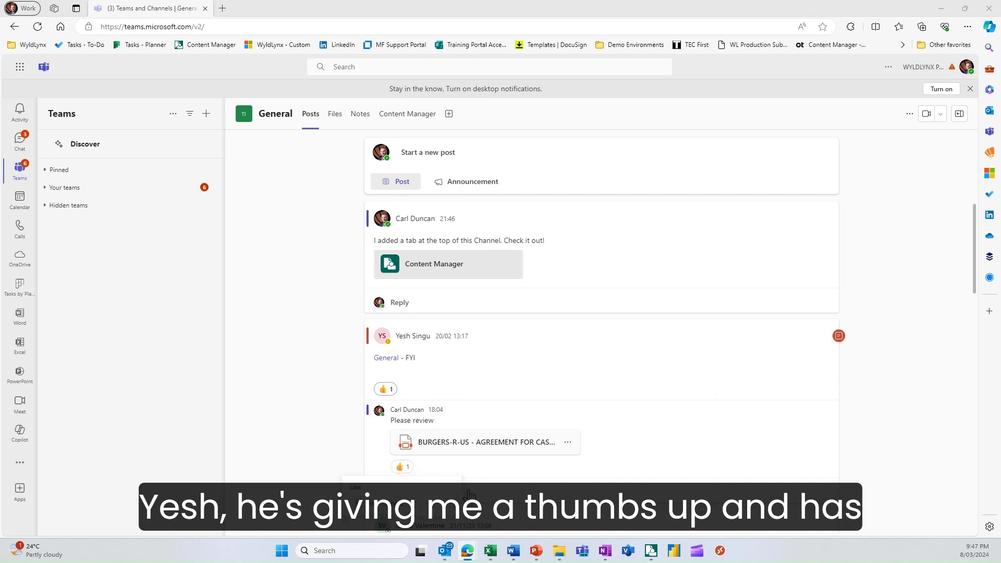
{"action": "left_click", "coordinate": [424, 498]}
{"action": "key", "text": "super+h"}
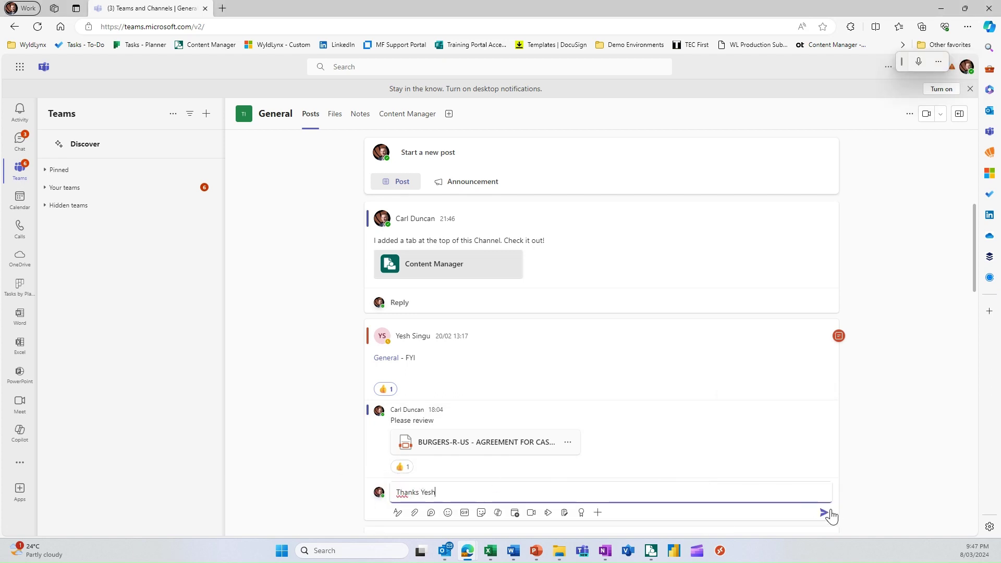
{"action": "left_click", "coordinate": [824, 513]}
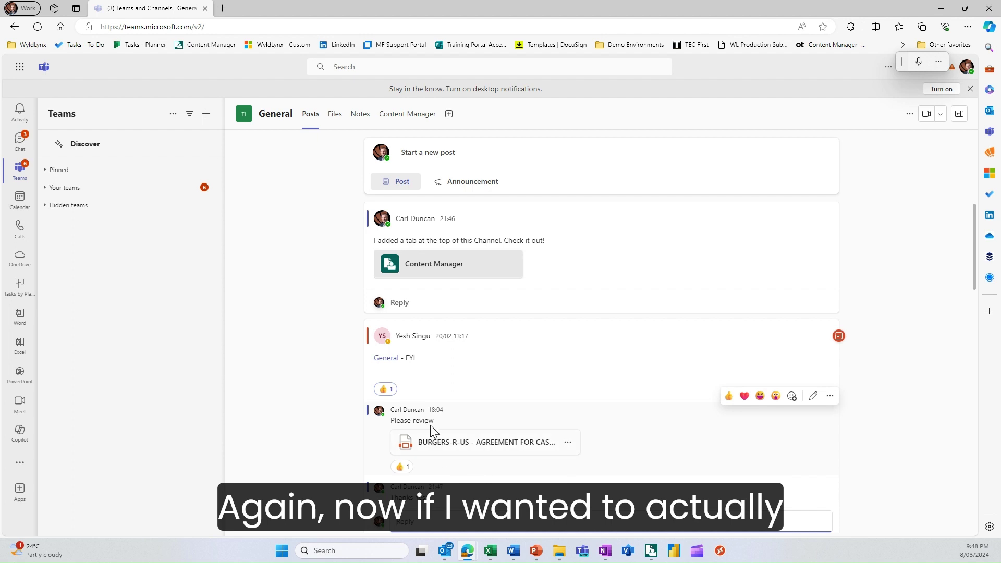
Step: Expand the General - FYI conversation among the Content Manager posts and check it in again to capture the new reply
{"action": "left_click", "coordinate": [411, 116]}
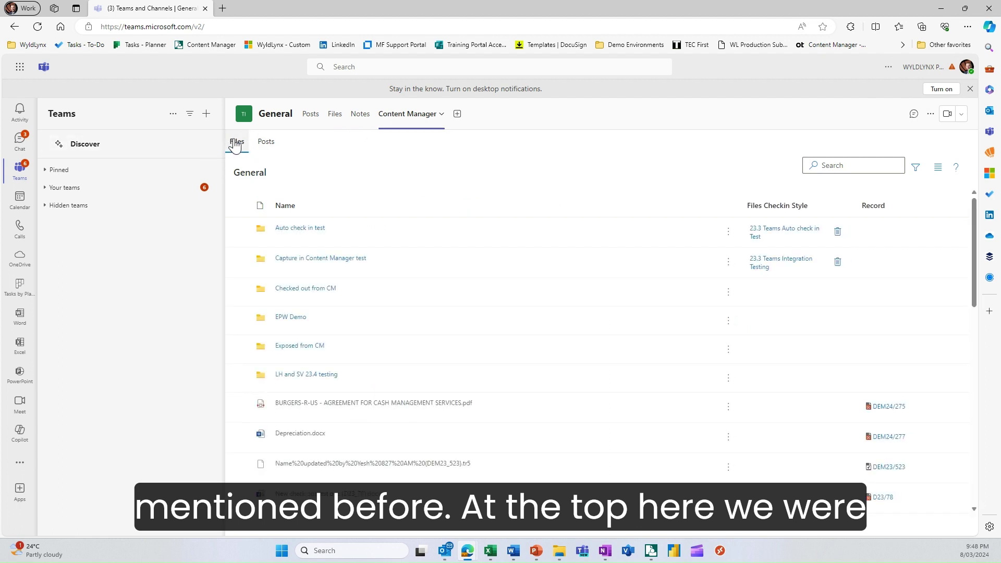
{"action": "left_click", "coordinate": [266, 147]}
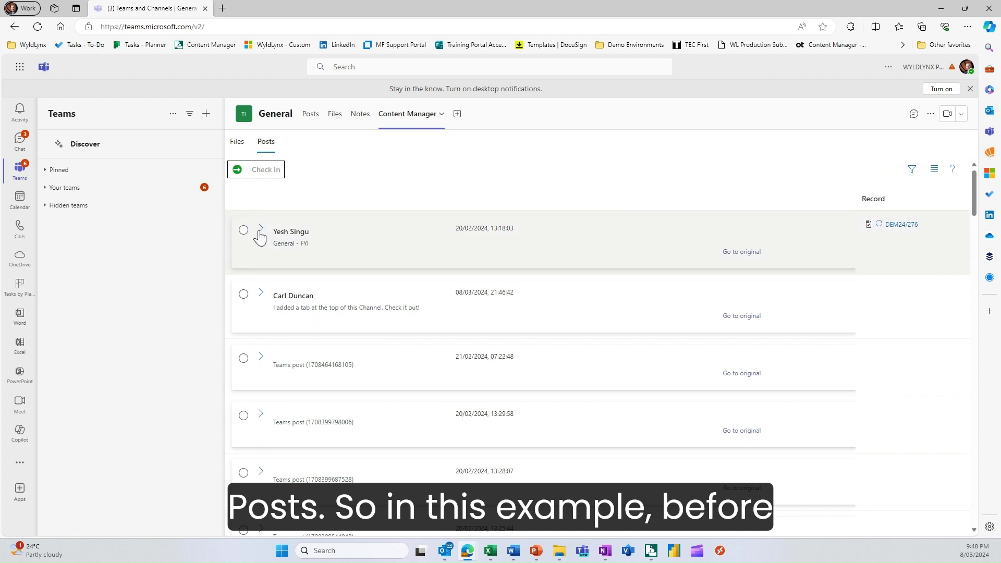
{"action": "left_click", "coordinate": [260, 235]}
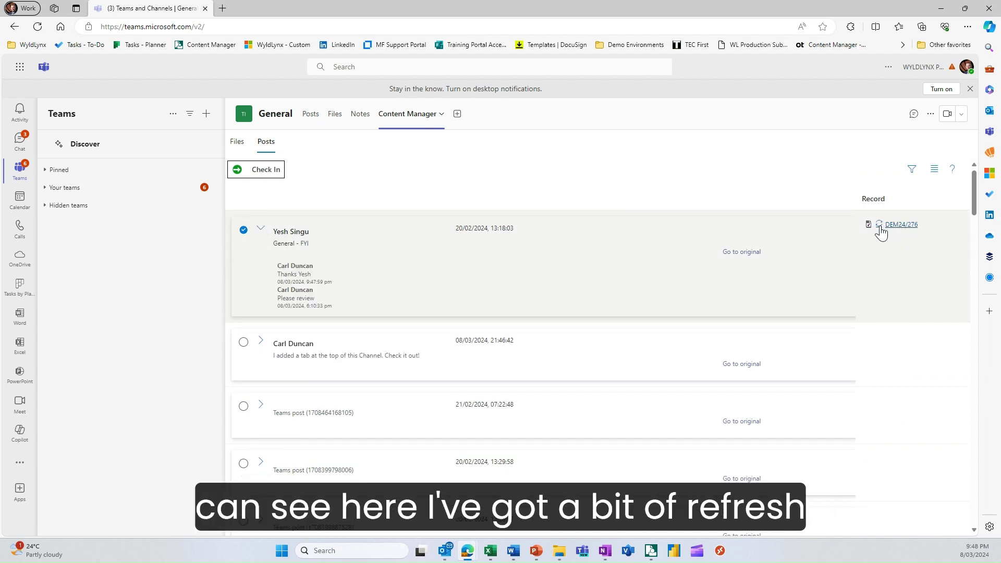
{"action": "mouse_move", "coordinate": [882, 231]}
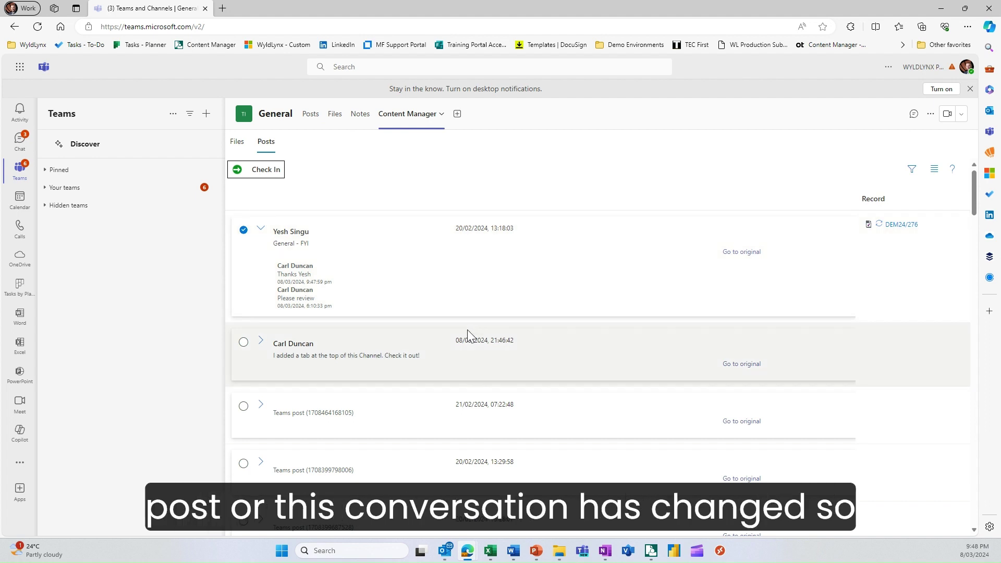
{"action": "left_click", "coordinate": [269, 174]}
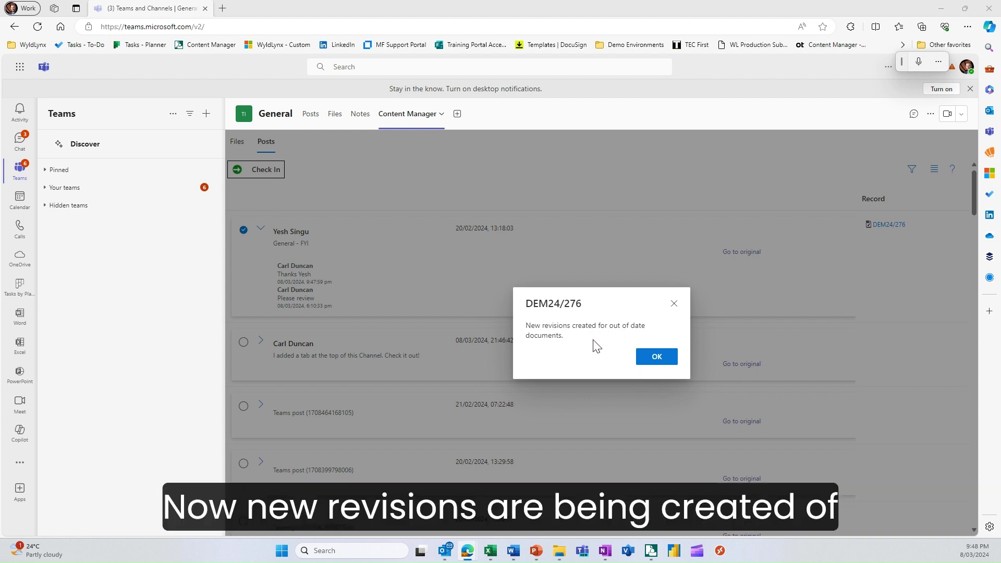
{"action": "left_click", "coordinate": [665, 359]}
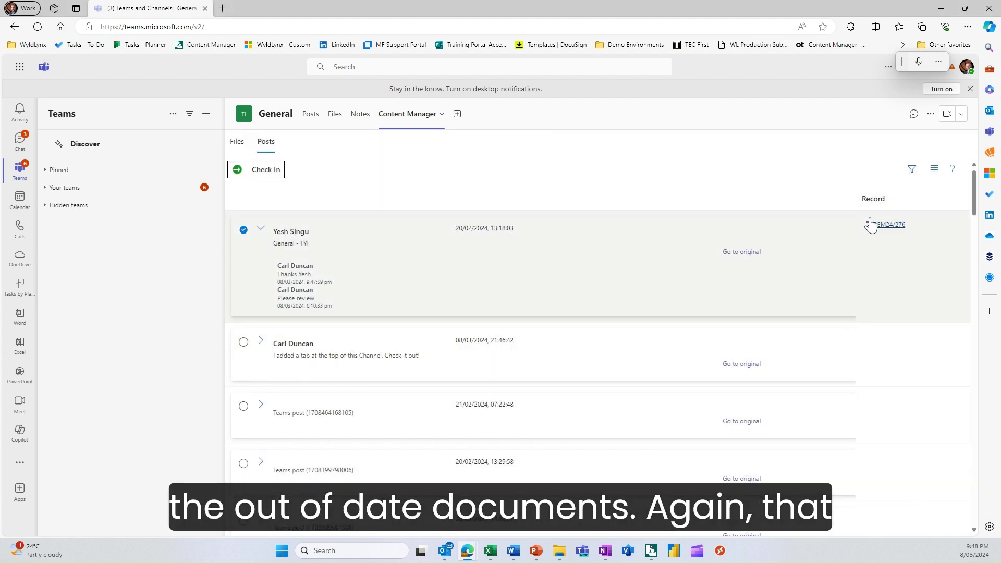
Step: Open the record of the checked-in General - FYI conversation in the Web Client
{"action": "left_click", "coordinate": [893, 228]}
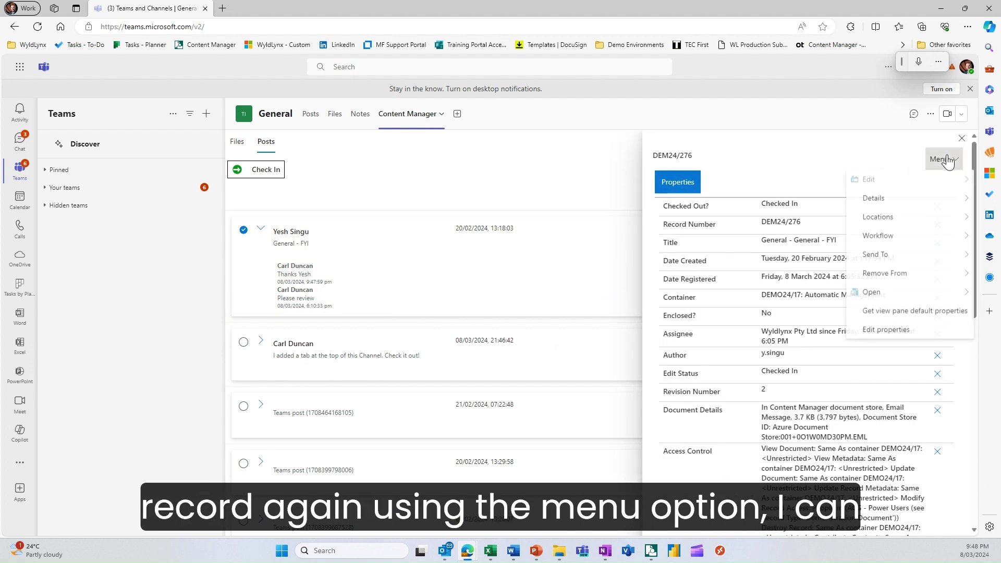
{"action": "mouse_move", "coordinate": [899, 295]}
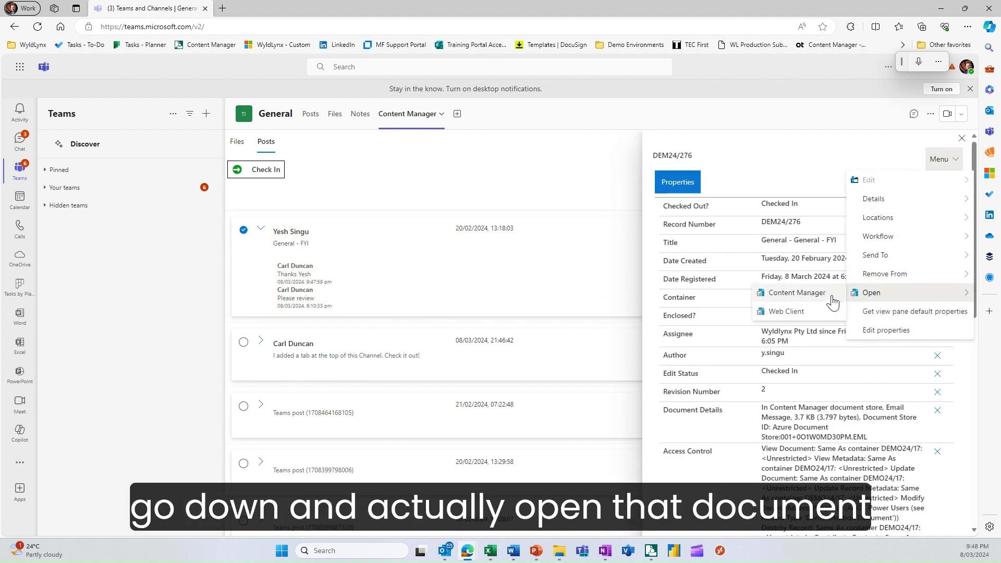
{"action": "left_click", "coordinate": [782, 312]}
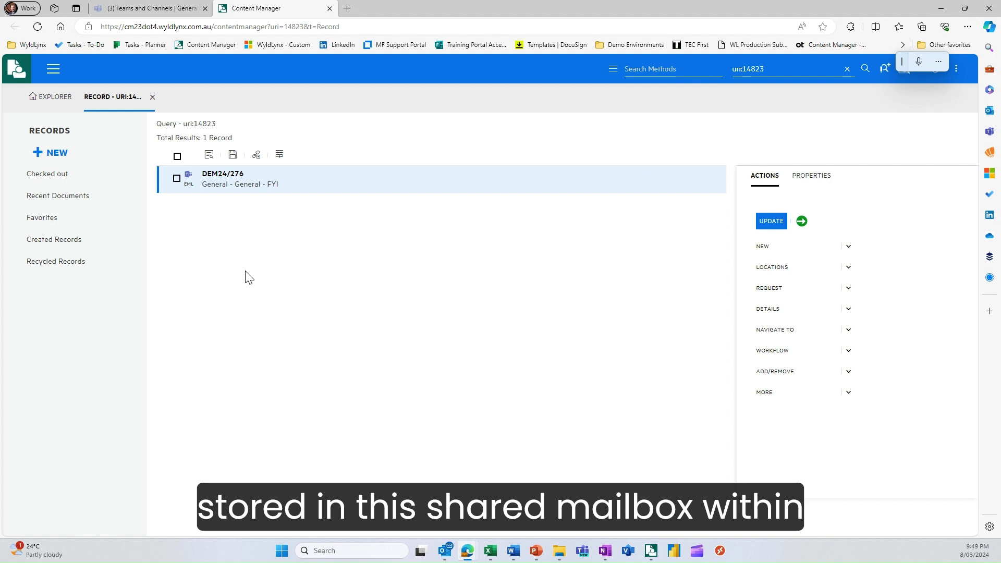
Step: View the General - FYI record's email, examine its reactions and the thank-you reply, and return to Teams
{"action": "left_click", "coordinate": [188, 178]}
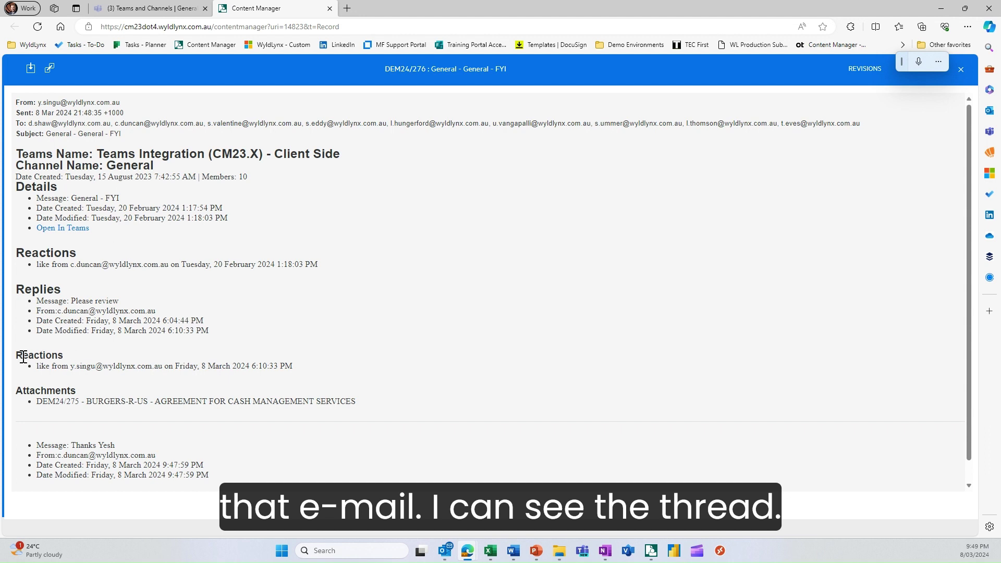
{"action": "left_click_drag", "start_coordinate": [23, 357], "coordinate": [303, 368]}
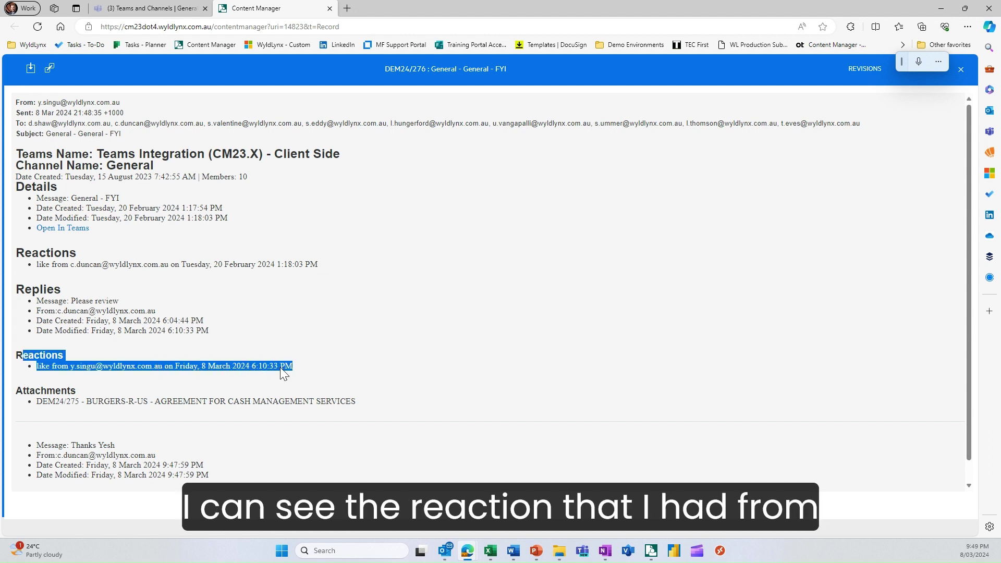
{"action": "scroll", "coordinate": [195, 339], "scroll_direction": "down", "scroll_amount": 1}
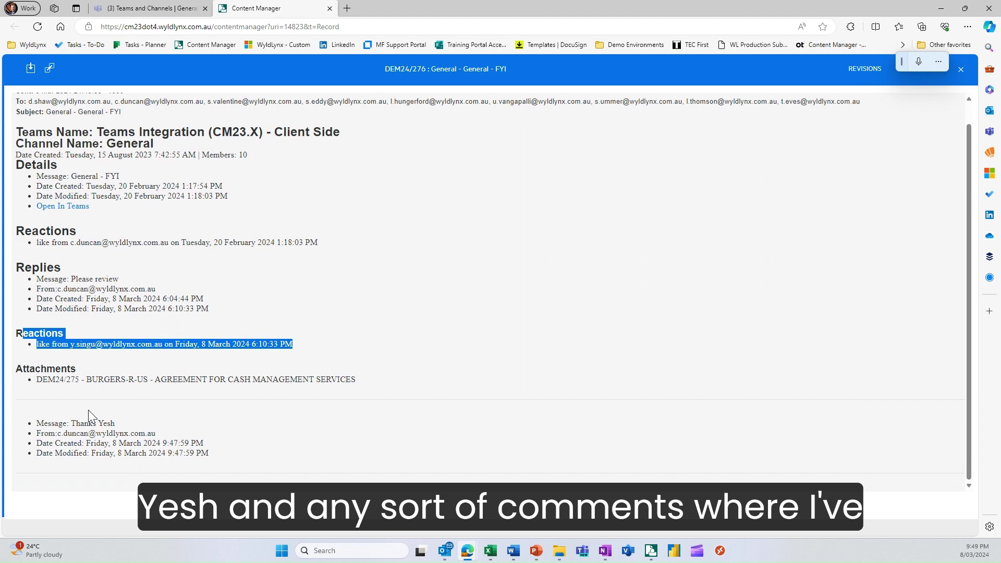
{"action": "left_click_drag", "start_coordinate": [32, 425], "coordinate": [132, 425]}
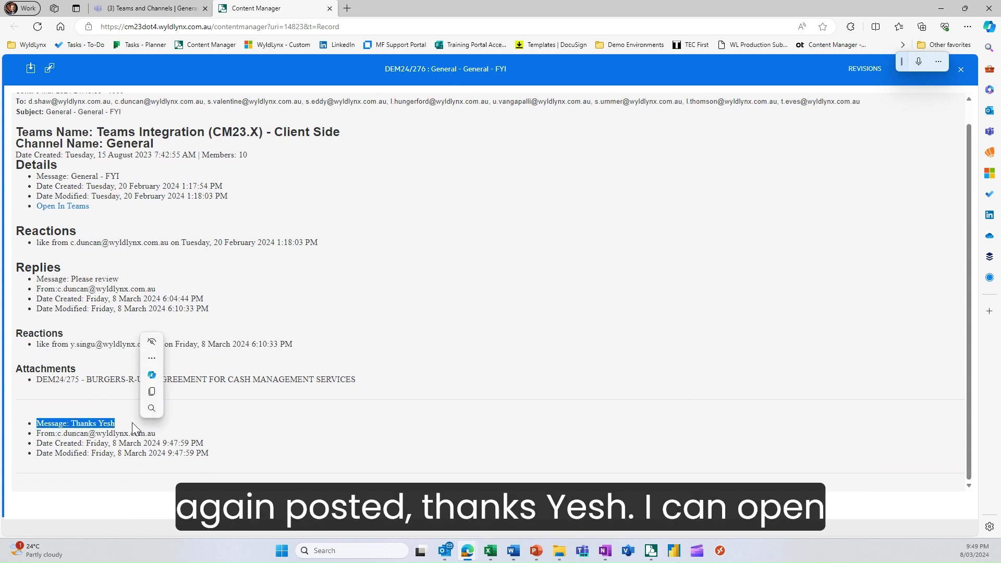
{"action": "scroll", "coordinate": [75, 211], "scroll_direction": "up", "scroll_amount": 1}
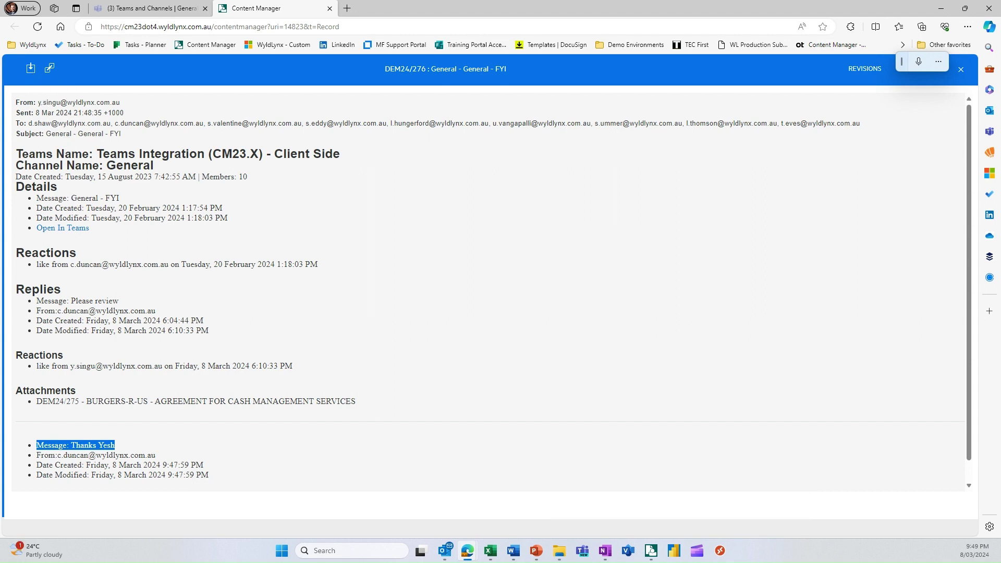
{"action": "key", "text": "ctrl+w"}
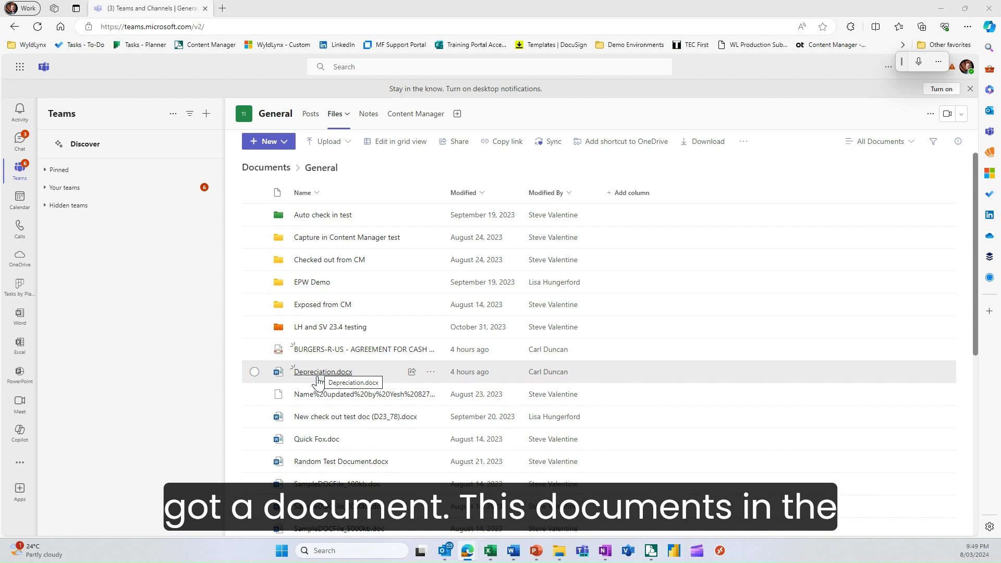
Step: Edit Depreciation.docx from the channel files in Teams so its heading reads "Depreciation v3", and close the document
{"action": "left_click", "coordinate": [431, 372]}
{"action": "mouse_move", "coordinate": [479, 221]}
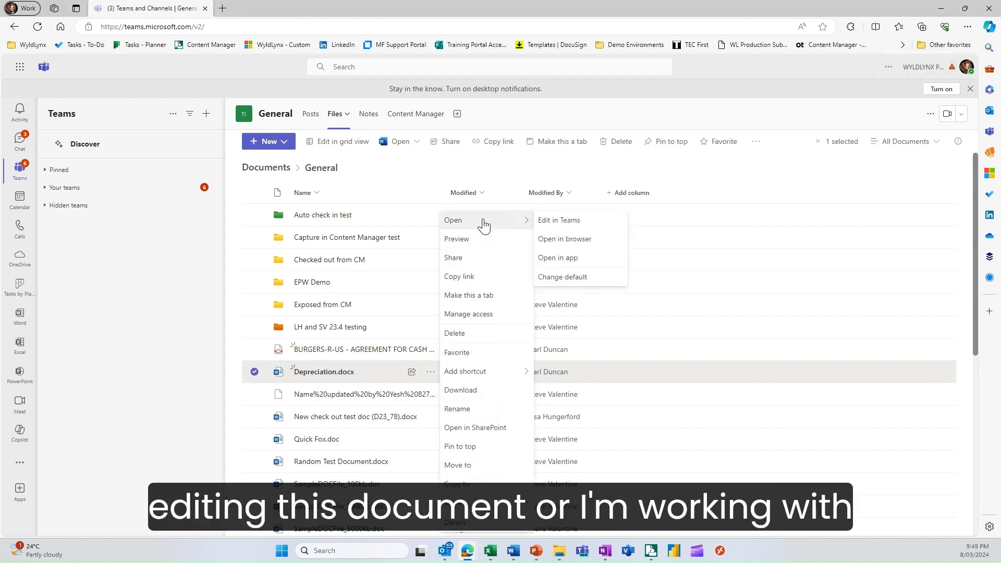
{"action": "left_click", "coordinate": [553, 222]}
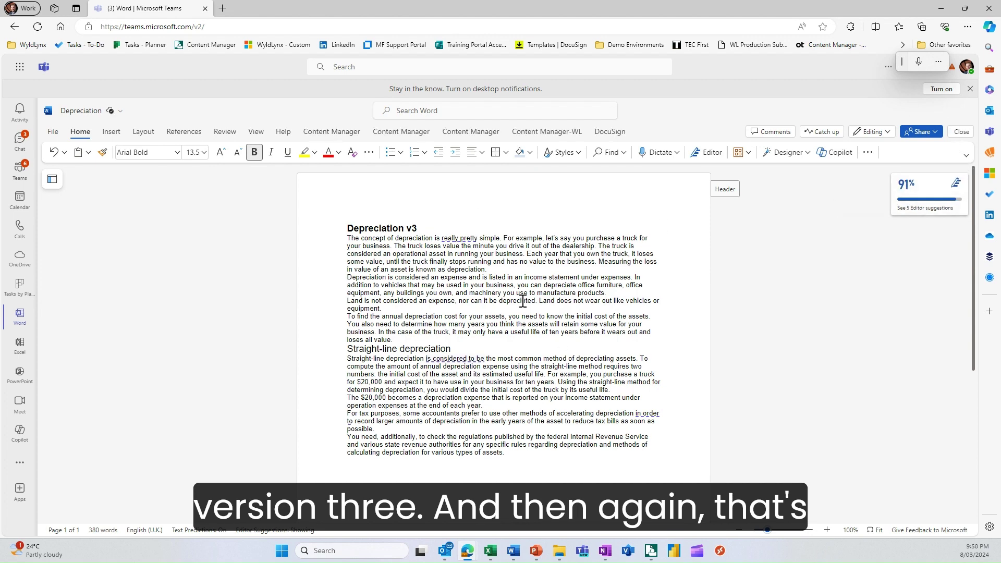
{"action": "left_click", "coordinate": [964, 134]}
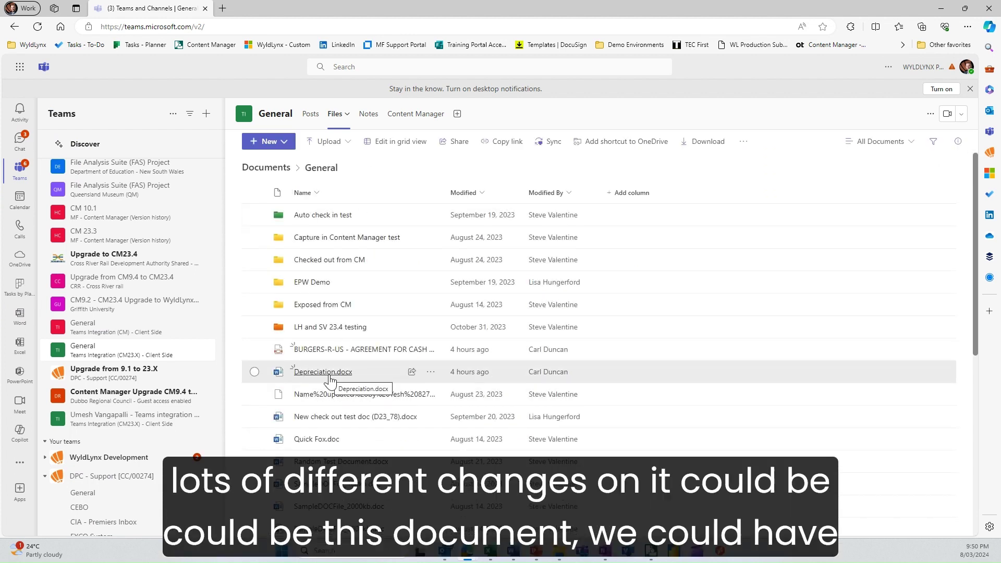
Step: Check in the changed Depreciation.docx again through the channel's Content Manager files
{"action": "left_click", "coordinate": [415, 122]}
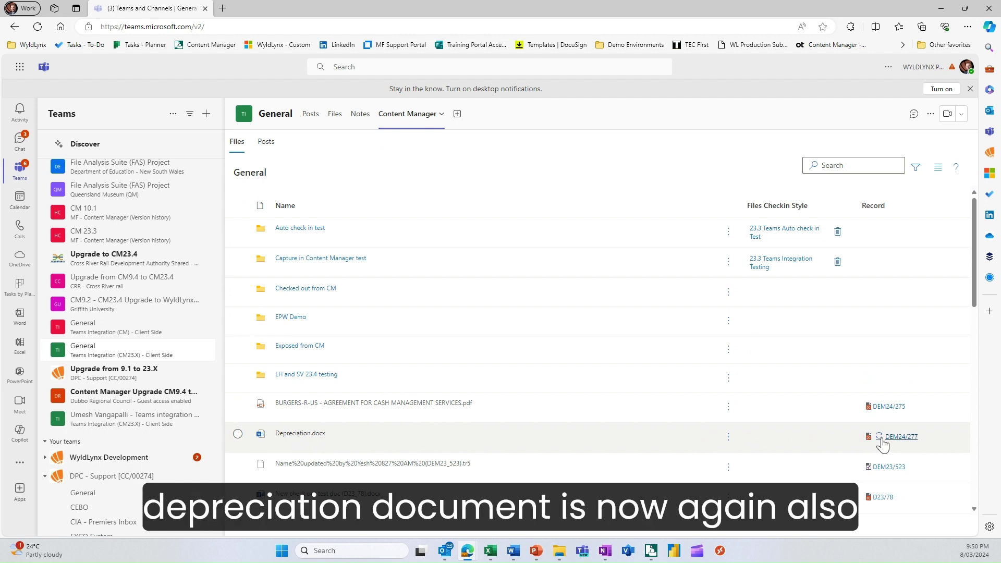
{"action": "mouse_move", "coordinate": [881, 443]}
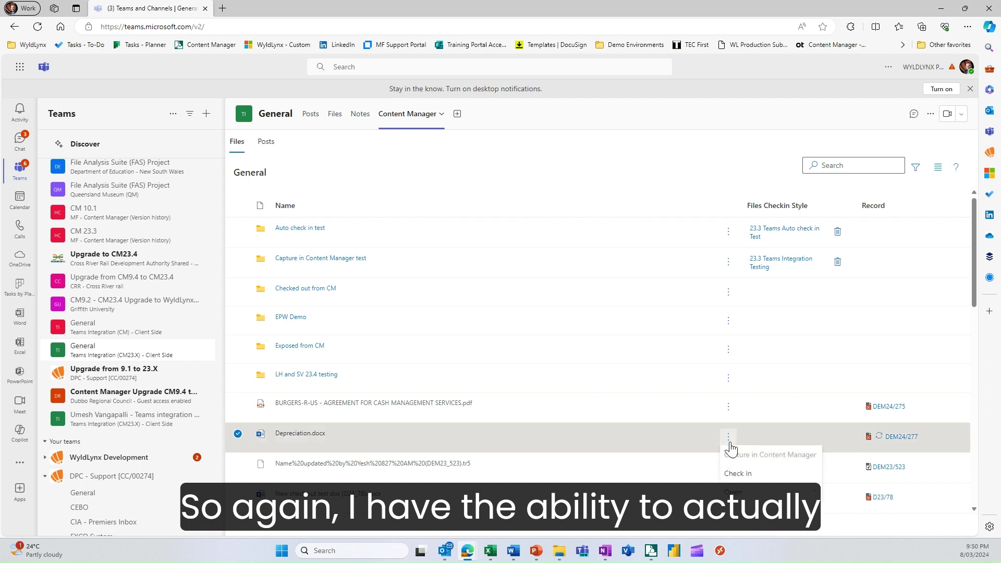
{"action": "left_click", "coordinate": [728, 438]}
{"action": "left_click", "coordinate": [754, 476]}
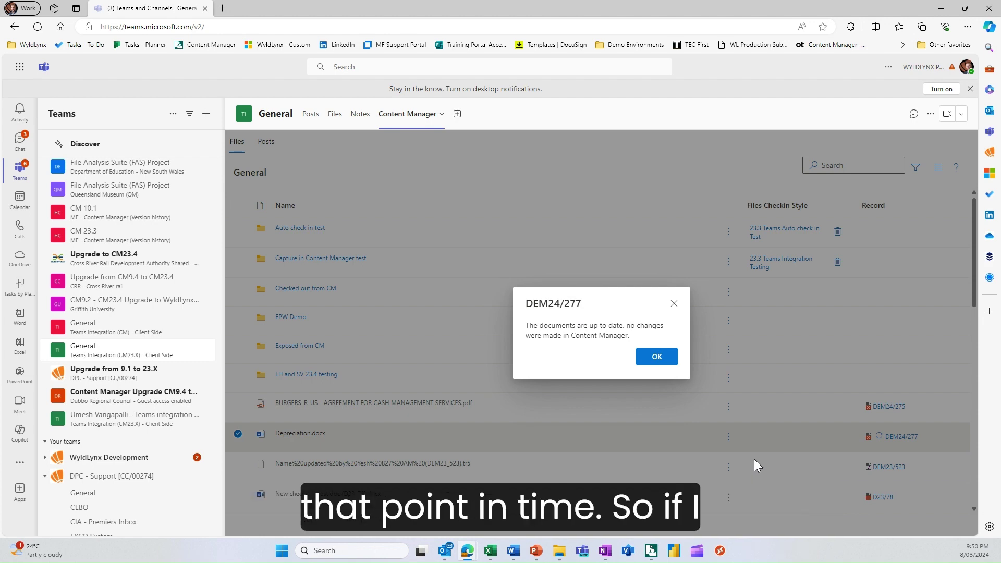
{"action": "left_click", "coordinate": [657, 356]}
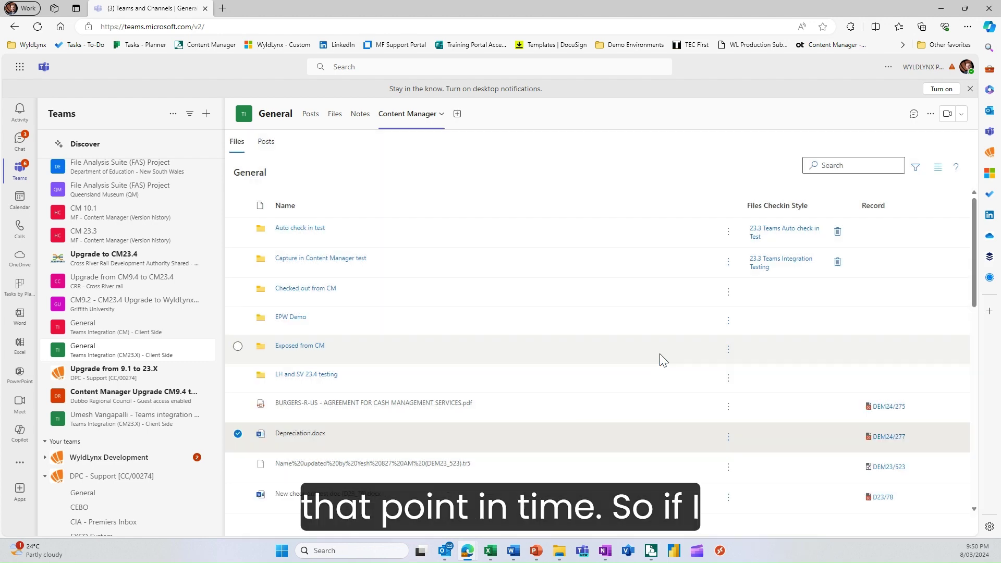
Step: Open the record of Depreciation.docx in the Web Client
{"action": "left_click", "coordinate": [891, 437]}
{"action": "left_click", "coordinate": [942, 159]}
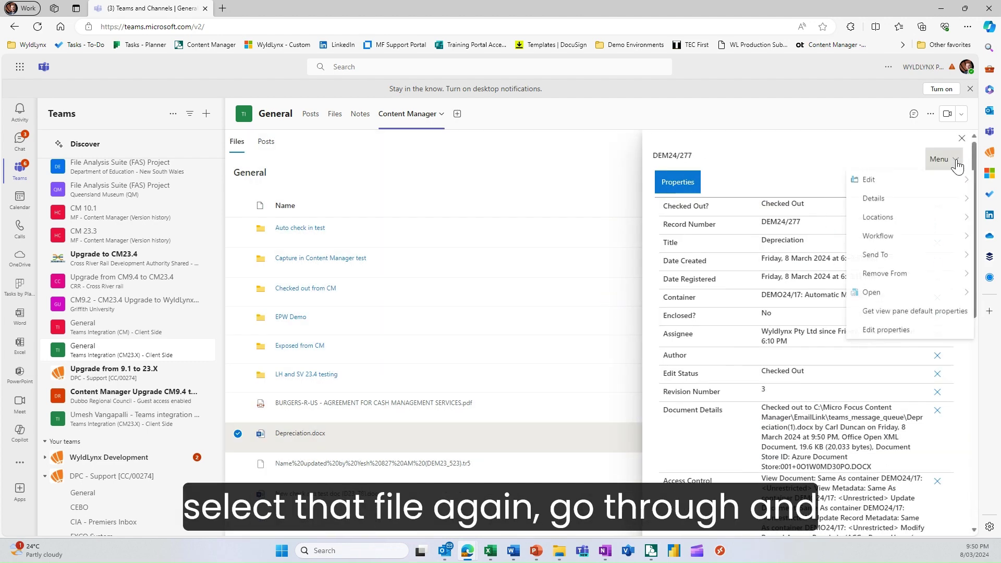
{"action": "mouse_move", "coordinate": [898, 297]}
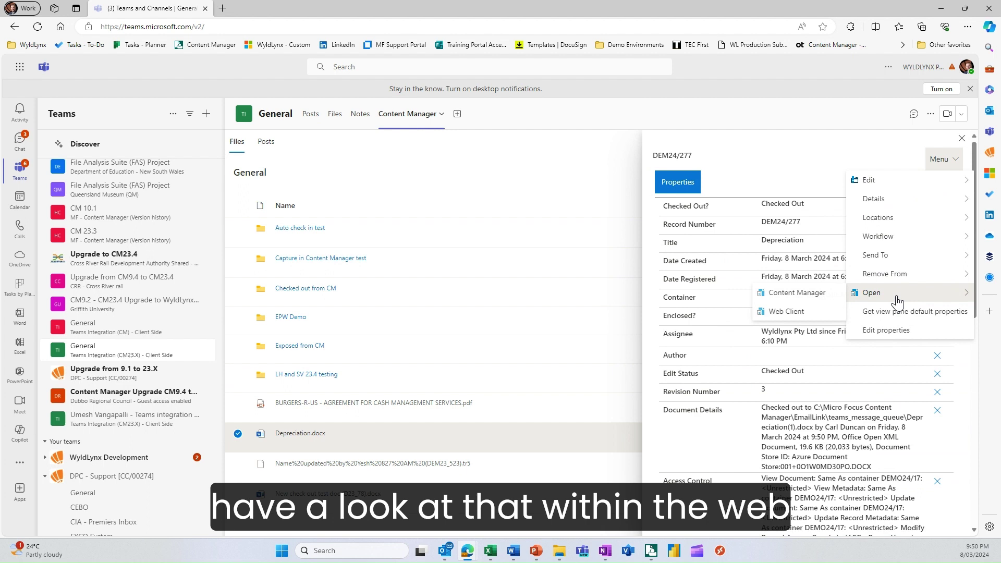
{"action": "left_click", "coordinate": [798, 312]}
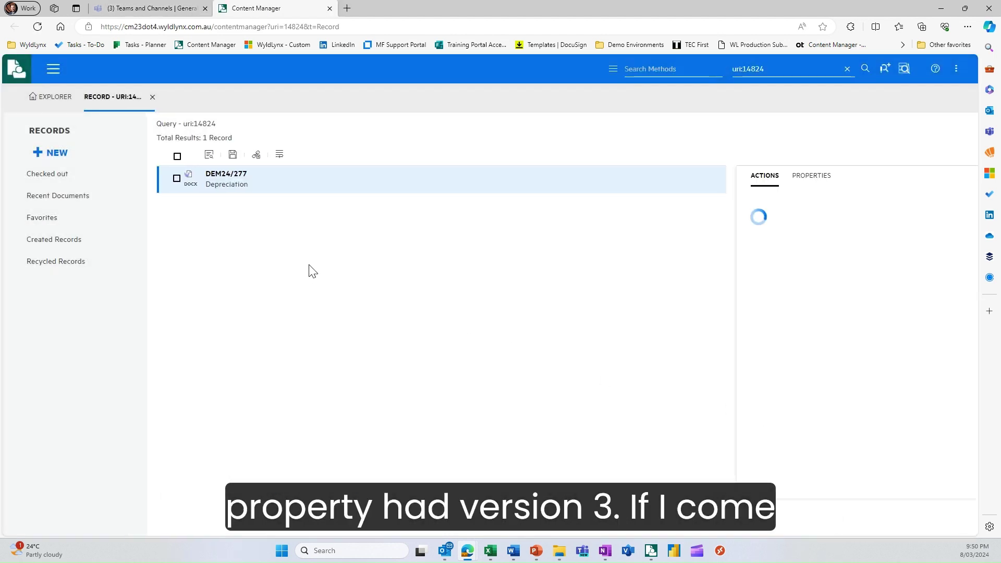
Step: View the Depreciation document, examine its heading and revisions 2 and 1, and close the viewer
{"action": "left_click", "coordinate": [186, 178]}
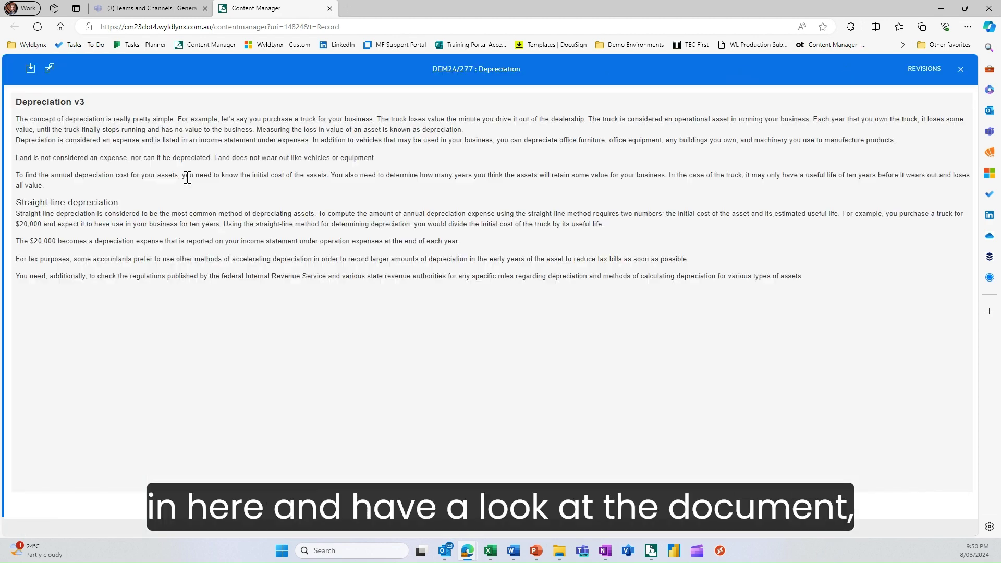
{"action": "left_click_drag", "start_coordinate": [86, 102], "coordinate": [17, 104]}
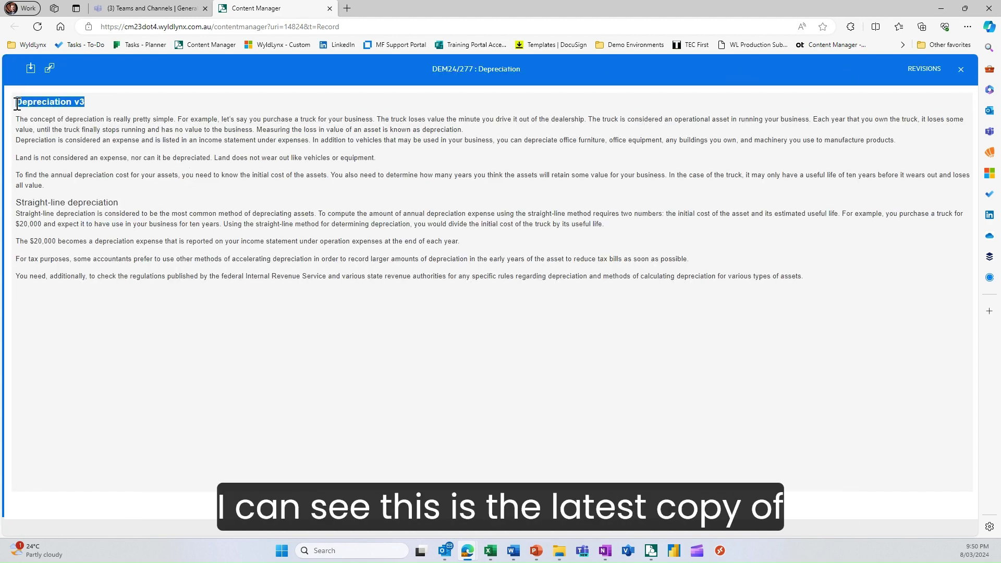
{"action": "left_click", "coordinate": [918, 73]}
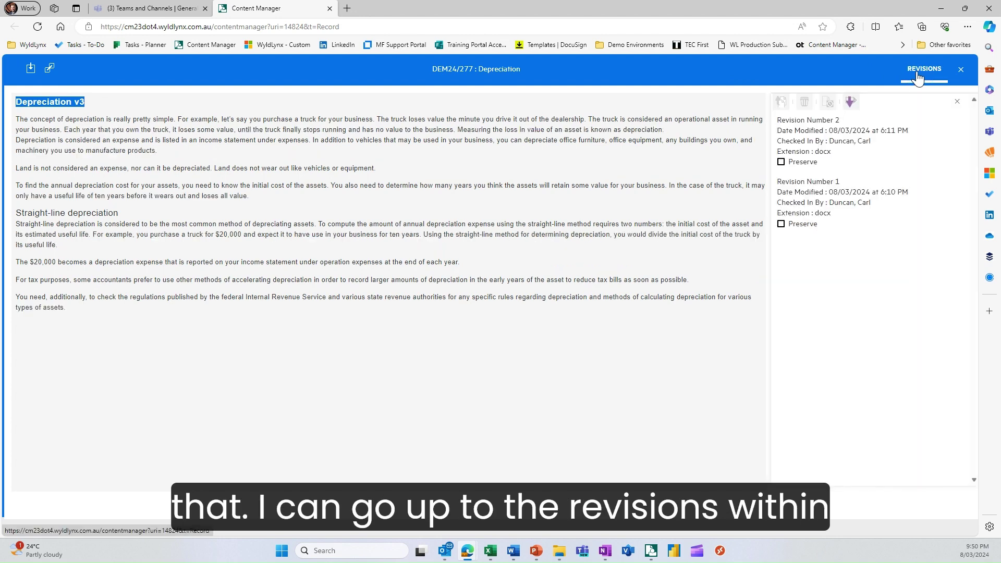
{"action": "left_click", "coordinate": [829, 144]}
{"action": "left_click", "coordinate": [822, 198]}
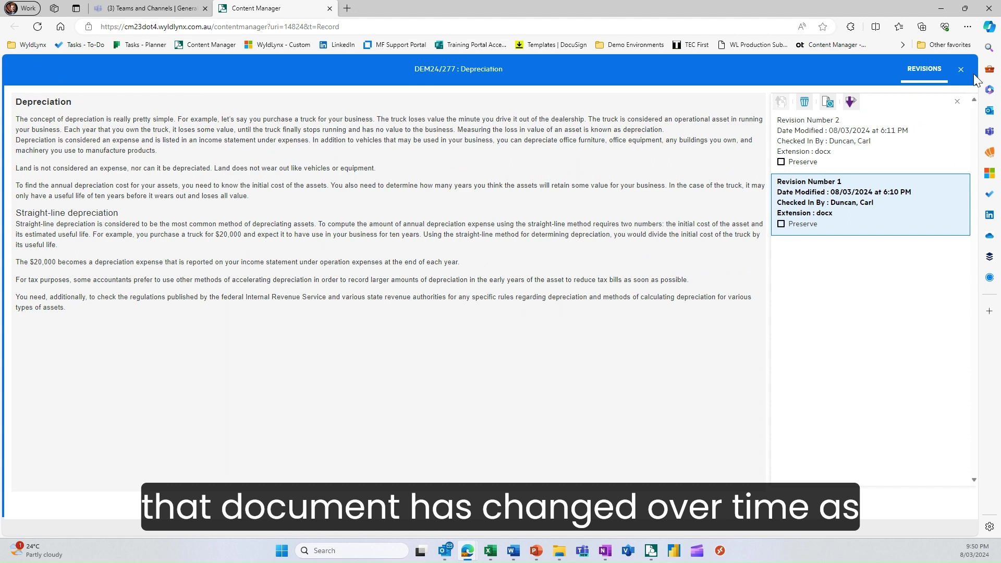
{"action": "left_click", "coordinate": [961, 69]}
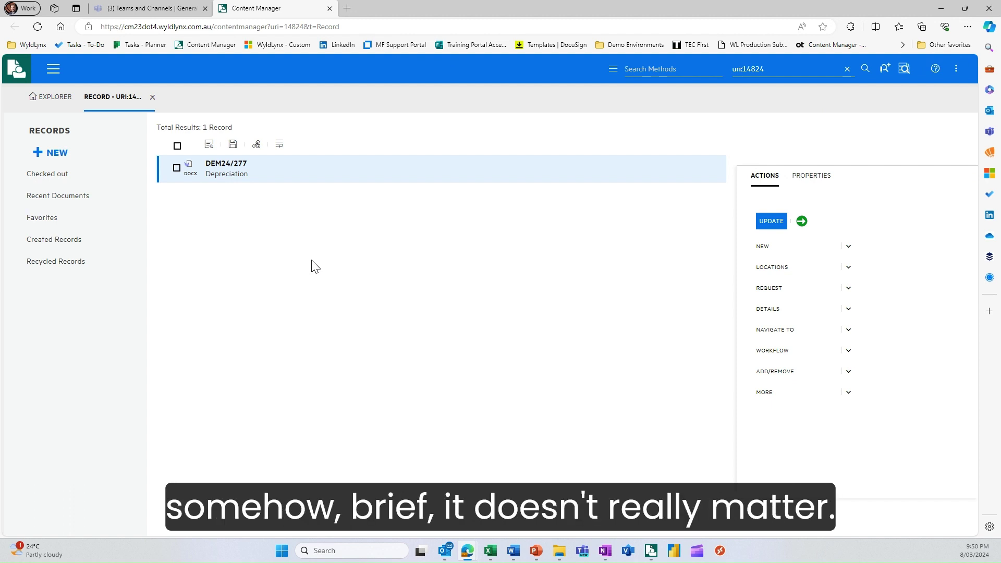
Step: Return to Teams and compare the actions available for SamplePPTFile_500kb.ppt with those for the "Exposed from CM" folder
{"action": "left_click", "coordinate": [154, 13]}
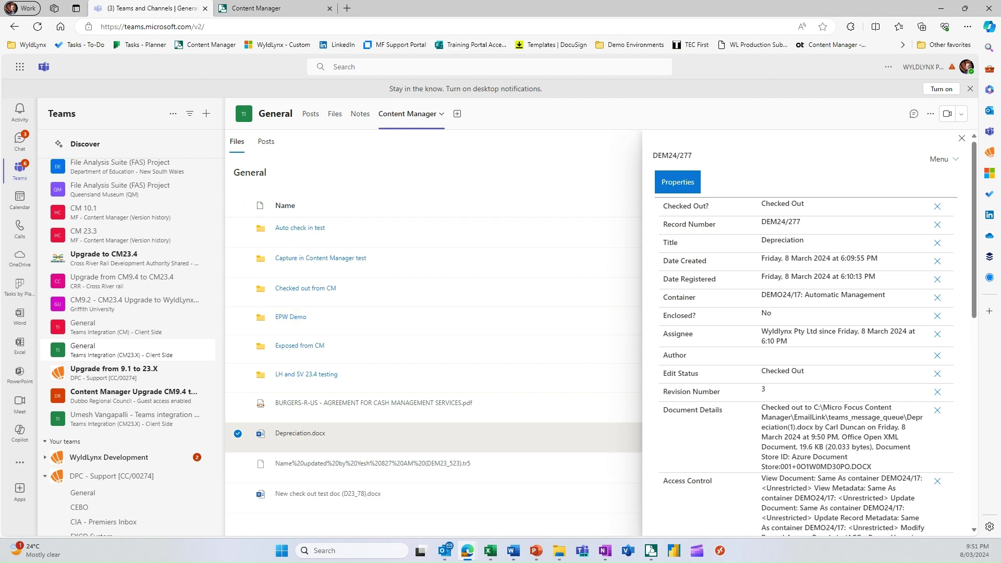
{"action": "key", "text": "Escape"}
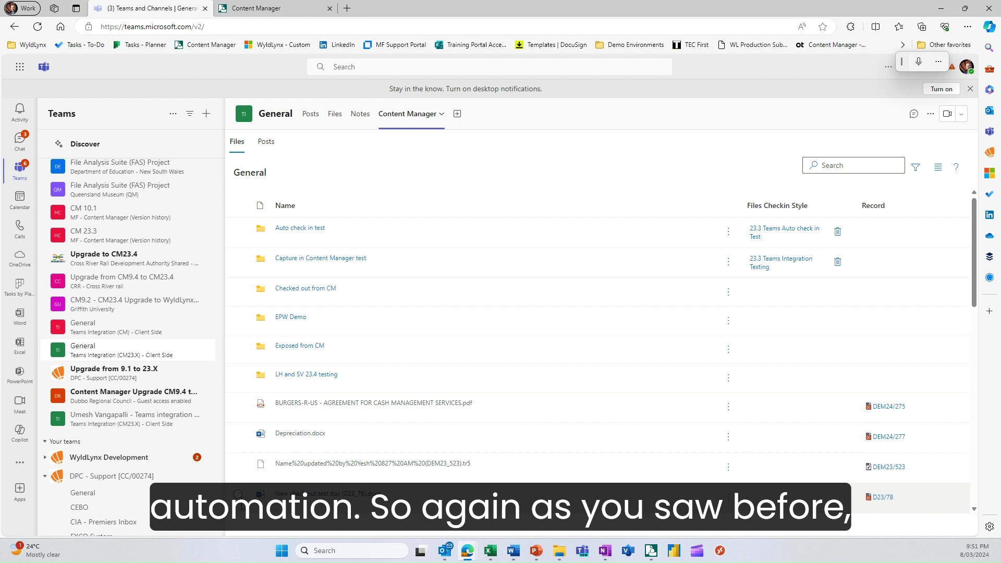
{"action": "scroll", "coordinate": [695, 456], "scroll_direction": "down", "scroll_amount": 4}
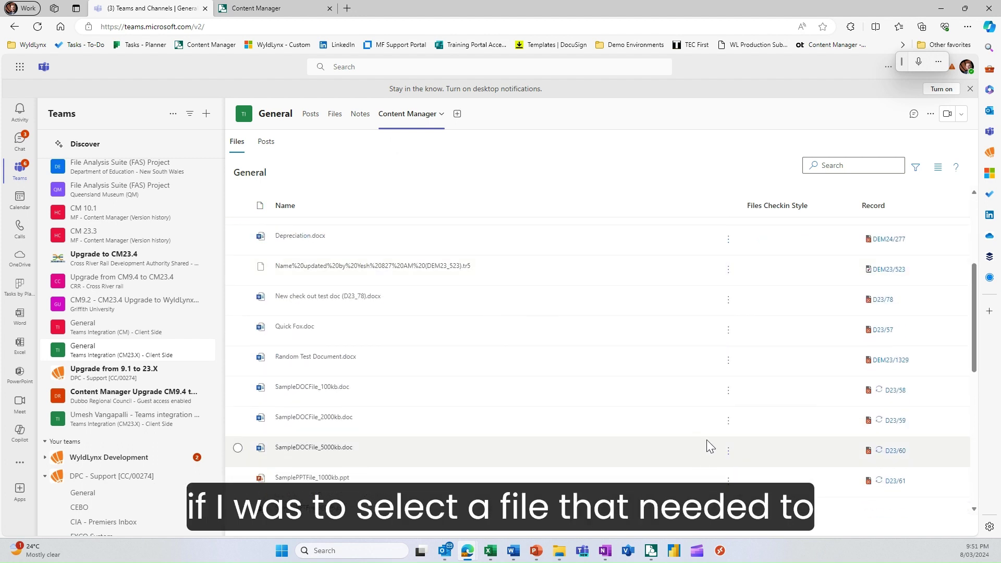
{"action": "scroll", "coordinate": [725, 412], "scroll_direction": "down", "scroll_amount": 2}
{"action": "left_click", "coordinate": [729, 414]}
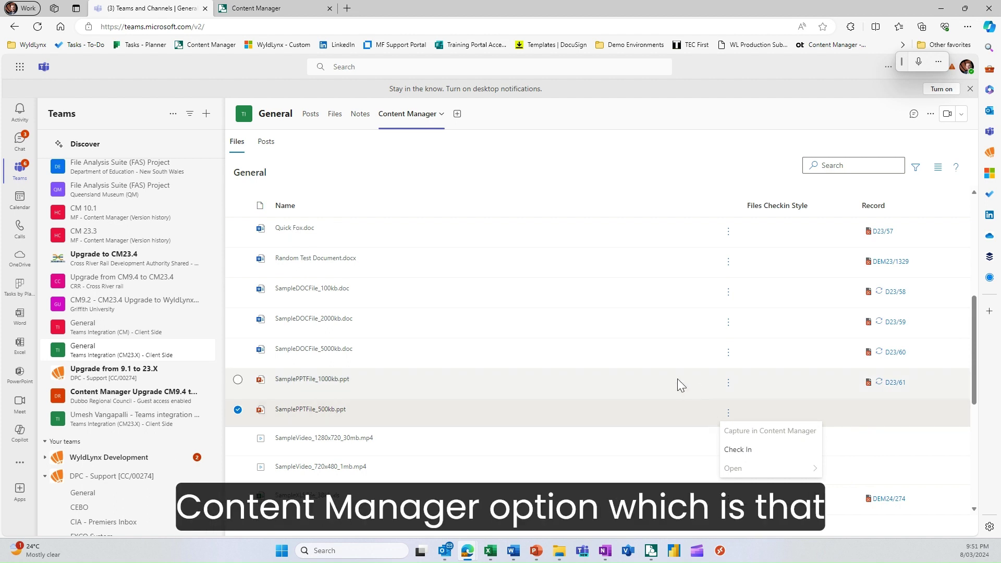
{"action": "scroll", "coordinate": [669, 376], "scroll_direction": "up", "scroll_amount": 5}
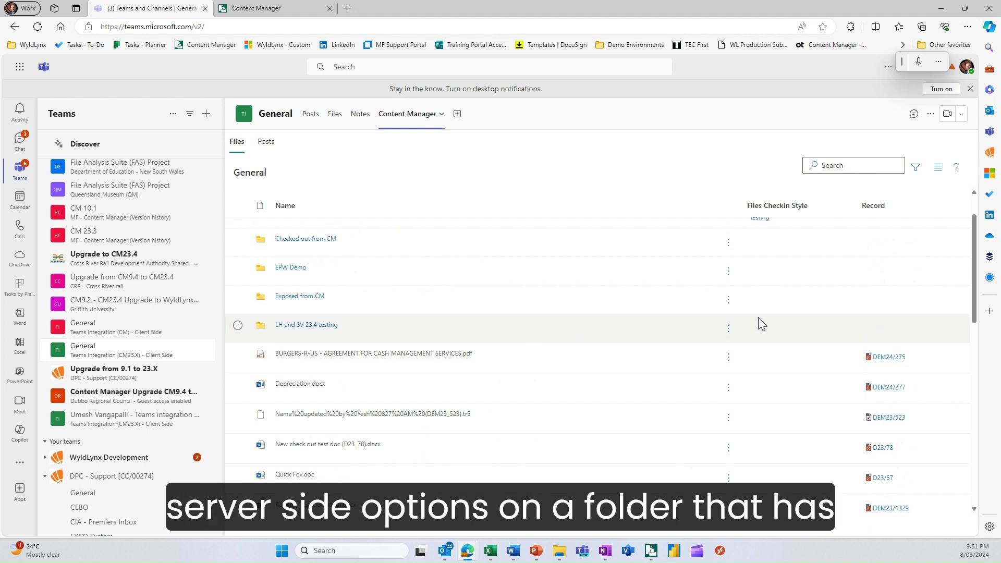
{"action": "left_click", "coordinate": [730, 302]}
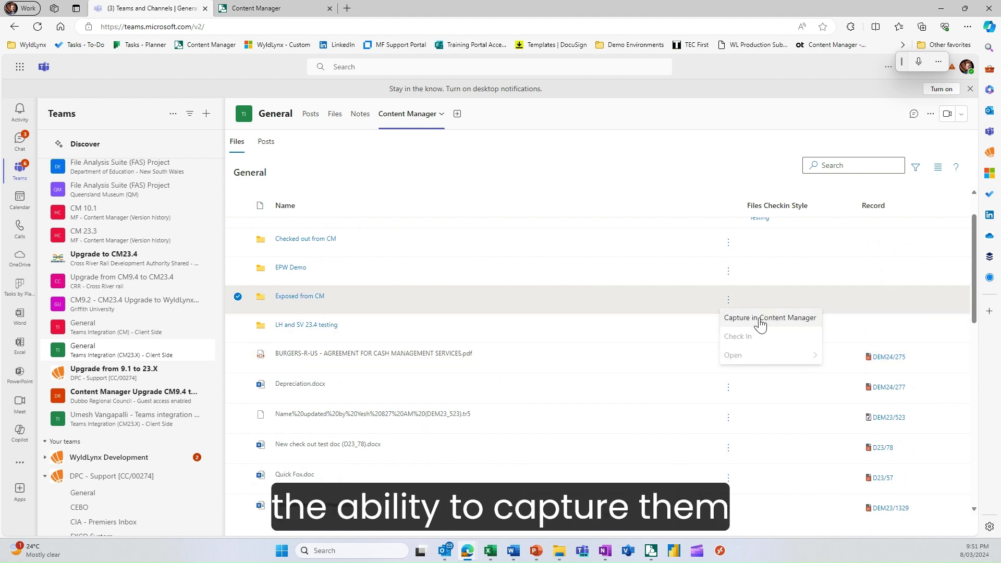
{"action": "scroll", "coordinate": [686, 326], "scroll_direction": "up", "scroll_amount": 1}
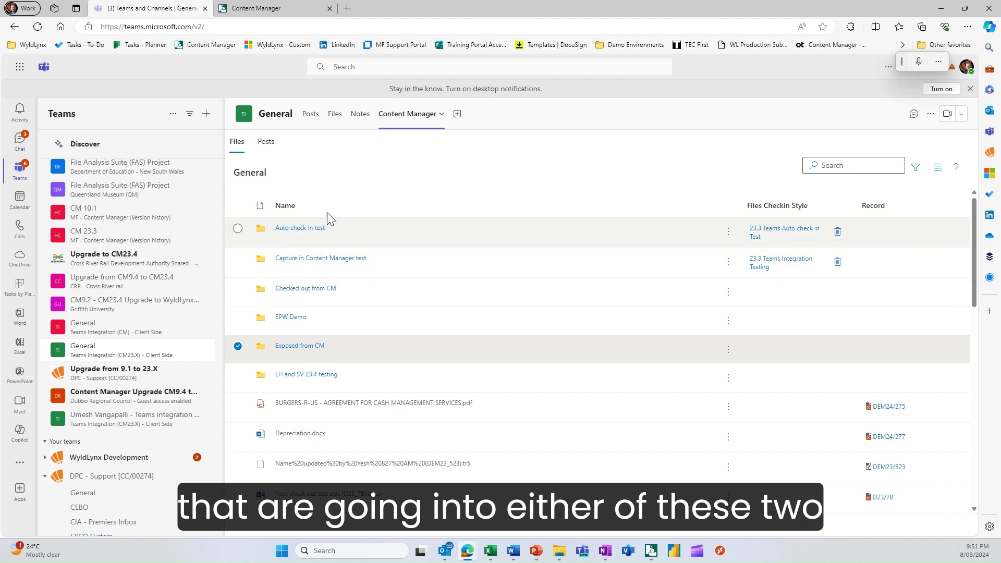
Step: Examine the record type and container of the check-in style on the "Auto check in test" folder, and close its properties
{"action": "left_click", "coordinate": [763, 238]}
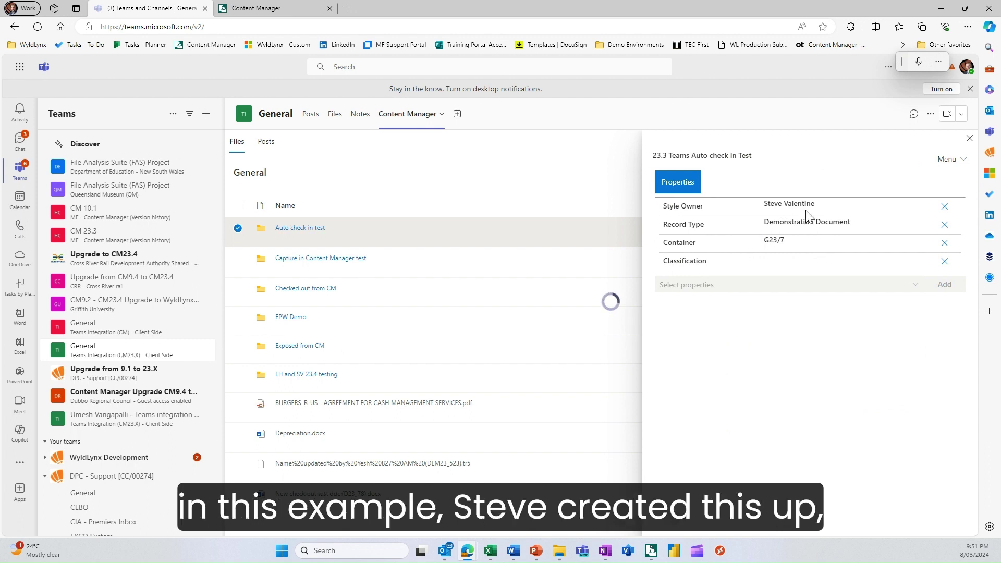
{"action": "left_click_drag", "start_coordinate": [815, 222], "coordinate": [767, 243]}
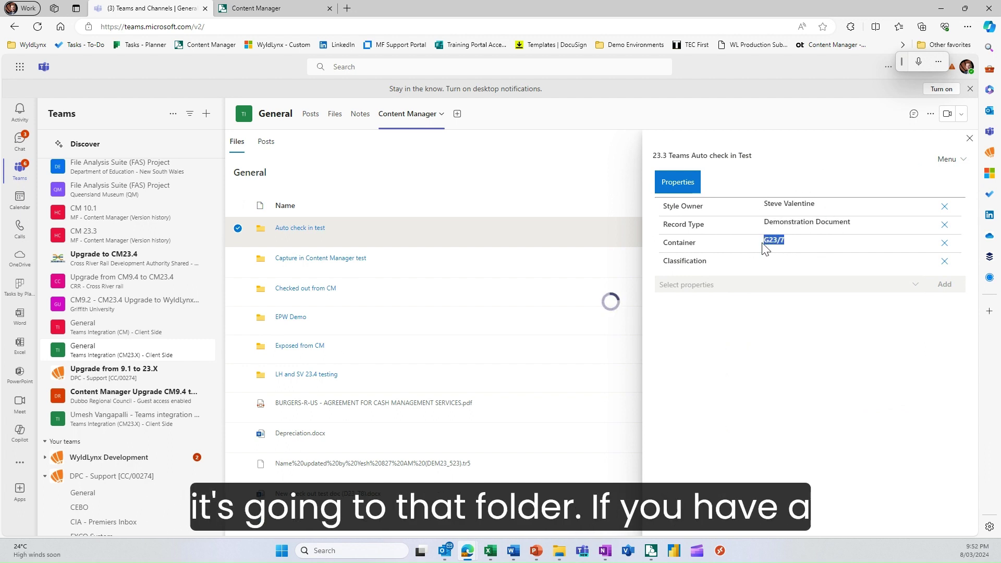
{"action": "left_click", "coordinate": [969, 138]}
Step: Examine the container of the "23.3 Teams Integration Testing" check-in style and open the style in the Web Client
{"action": "left_click", "coordinate": [786, 265]}
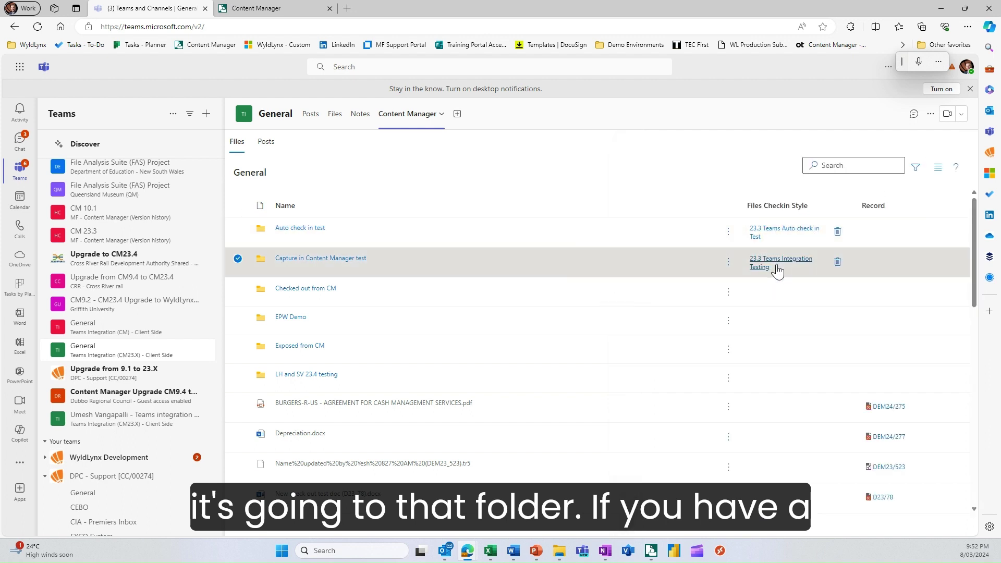
{"action": "left_click_drag", "start_coordinate": [830, 244], "coordinate": [767, 240]}
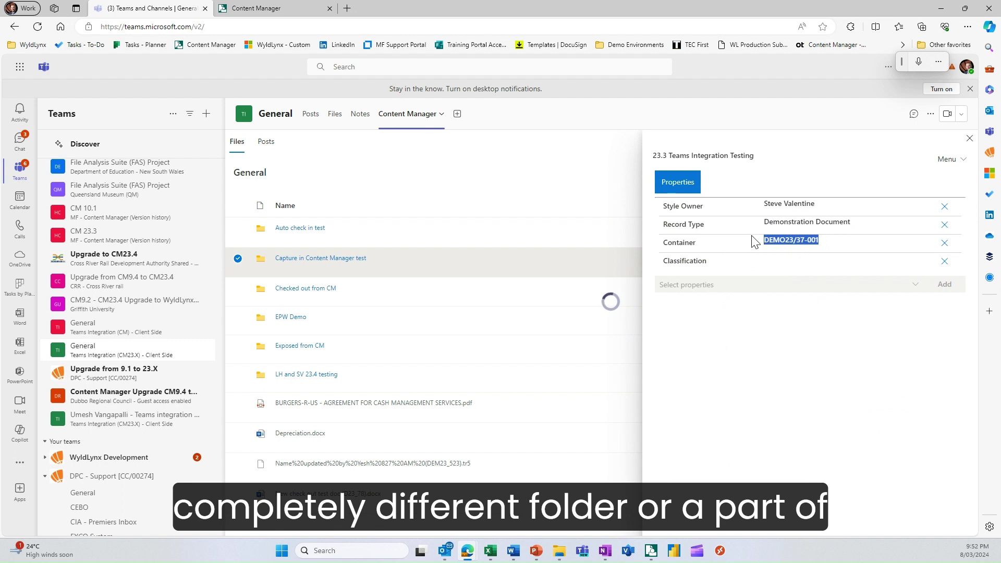
{"action": "left_click", "coordinate": [952, 160]}
{"action": "mouse_move", "coordinate": [932, 199]}
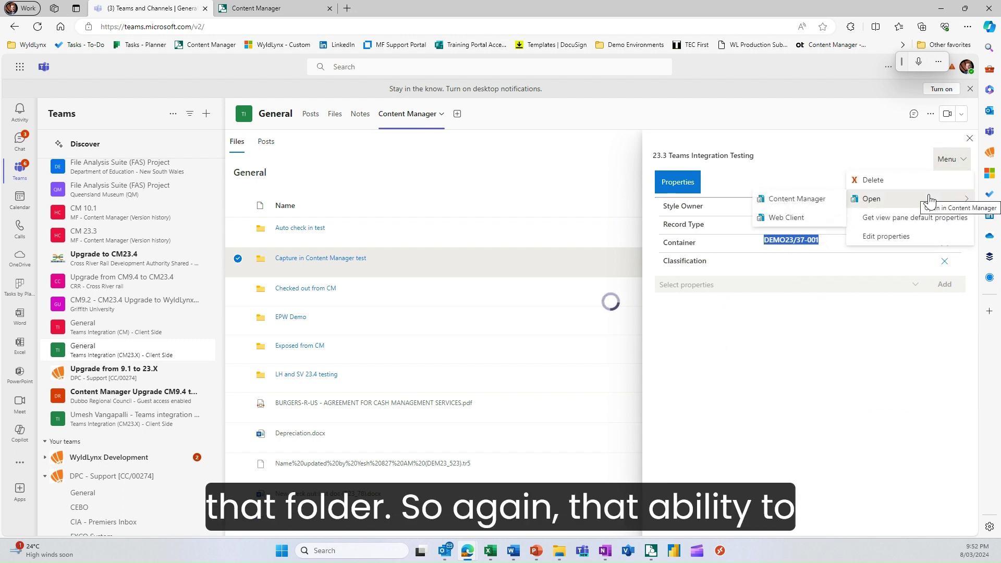
{"action": "left_click", "coordinate": [811, 219]}
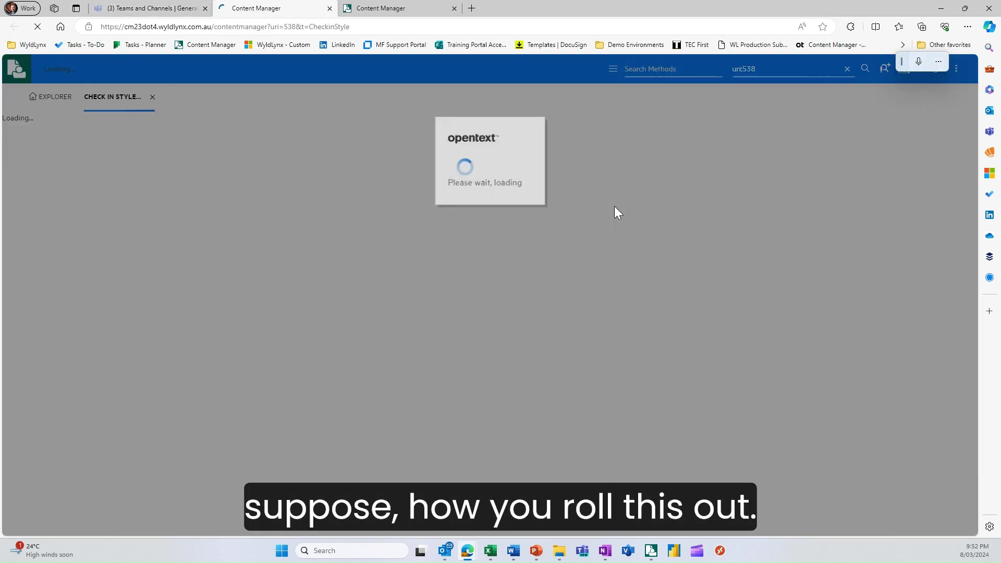